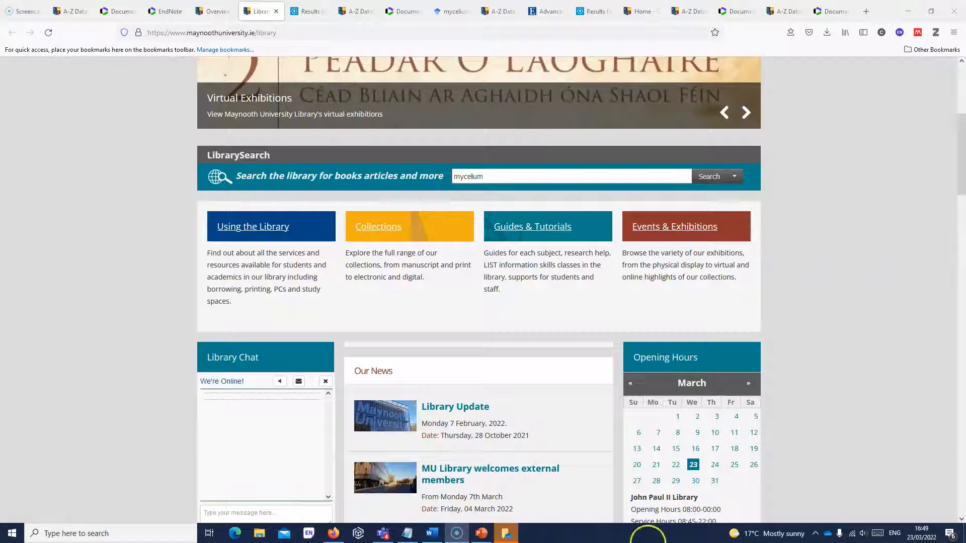
- Open Web of Science from the library's A-Z Databases list under the letter W
drag(961, 140, 962, 210)
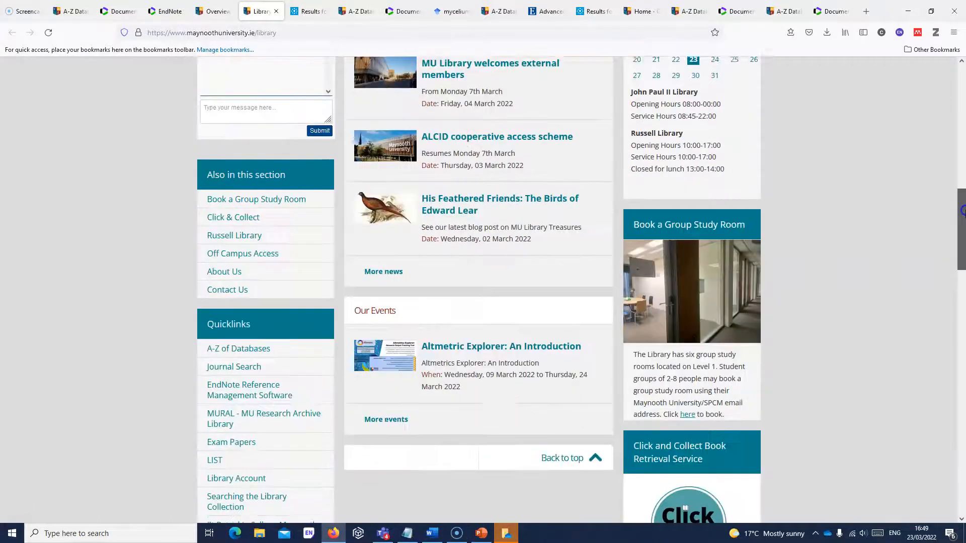
click(239, 349)
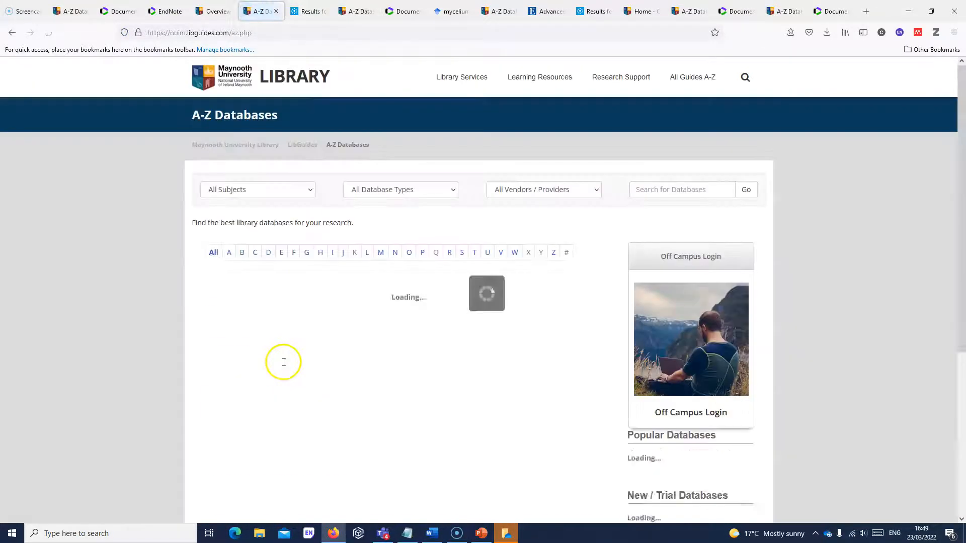
click(512, 253)
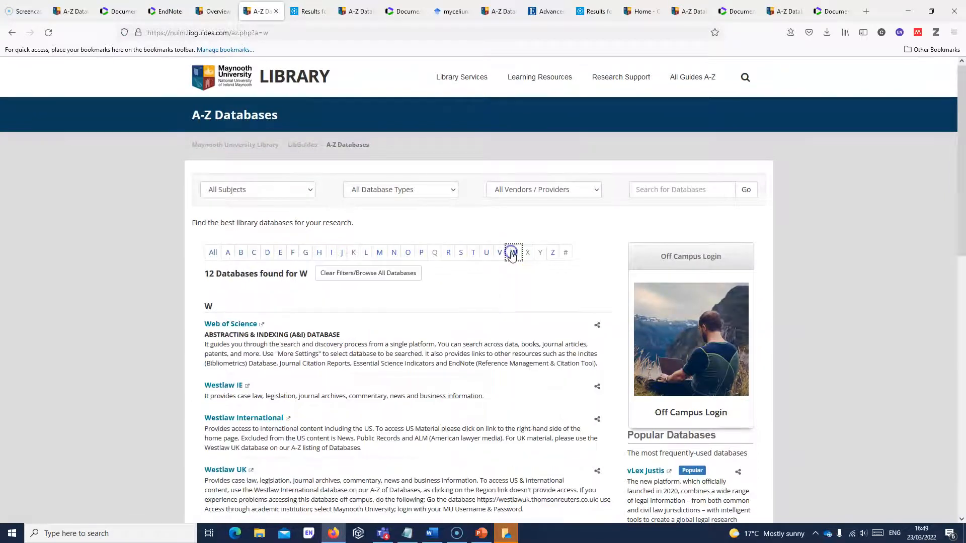
click(248, 325)
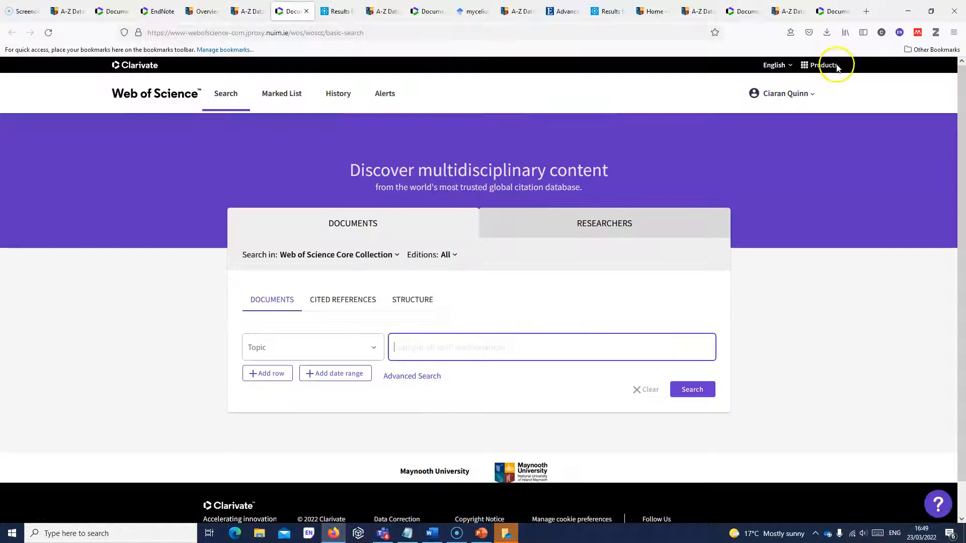
- Check the Clarivate Products menu, then switch to the EndNote tab showing My References
click(838, 67)
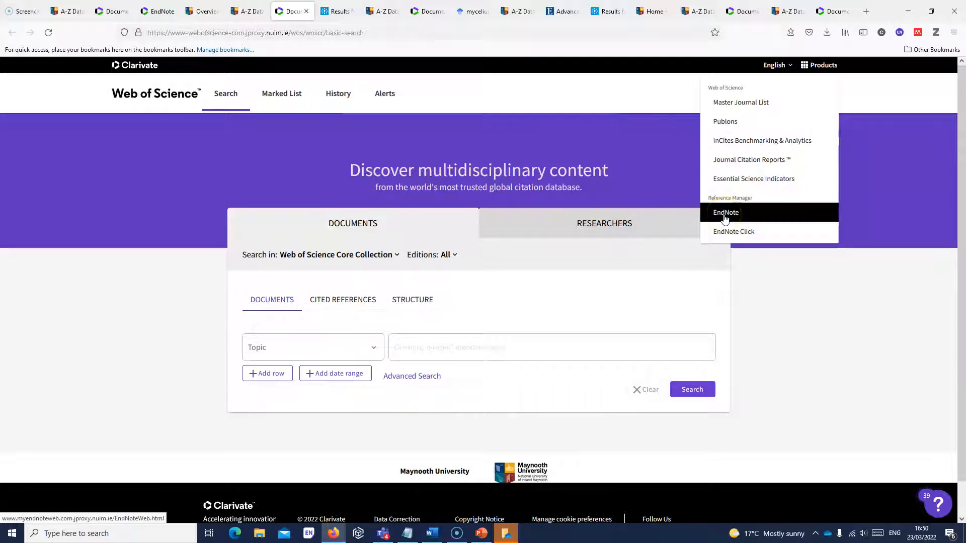
click(157, 11)
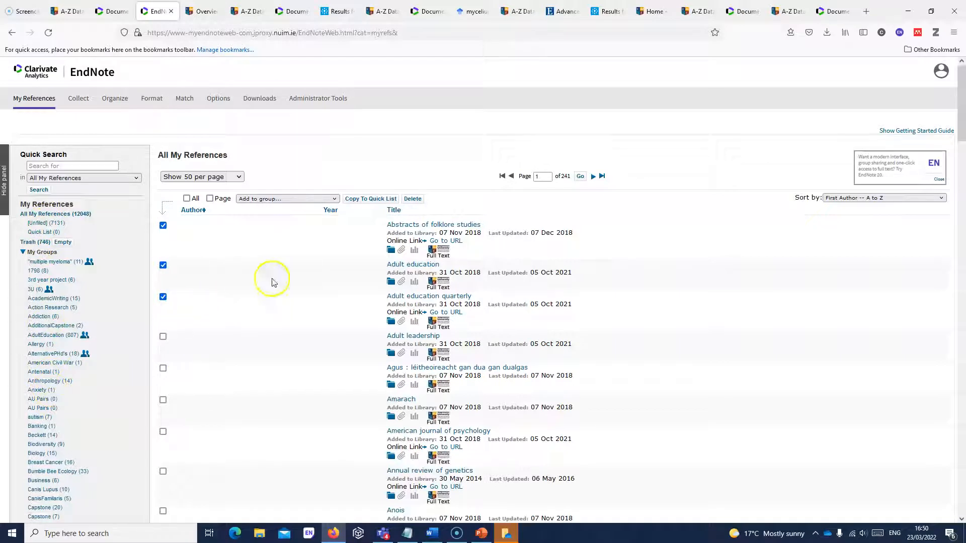
- Untick and re-tick Abstracts of folklore studies, Adult education and Adult education quarterly
click(163, 225)
click(163, 265)
click(163, 296)
click(163, 225)
click(163, 264)
click(163, 296)
- Browse the Add to group list without choosing a group, then start a new Generic reference
click(333, 199)
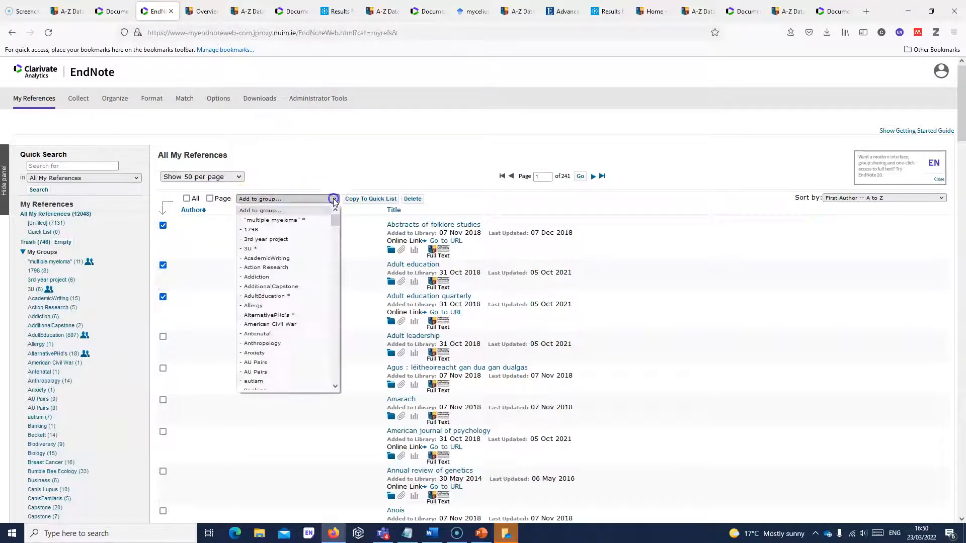
drag(339, 218, 339, 376)
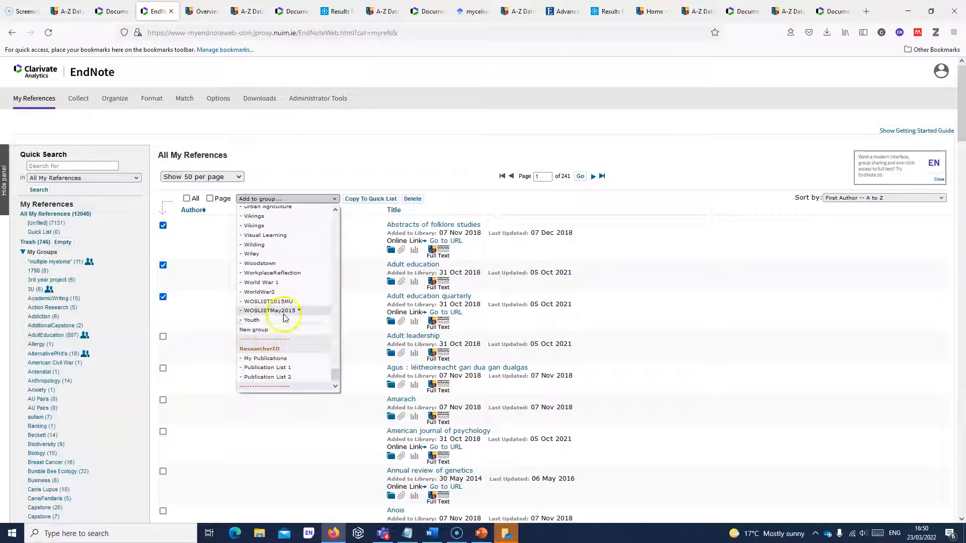
click(226, 307)
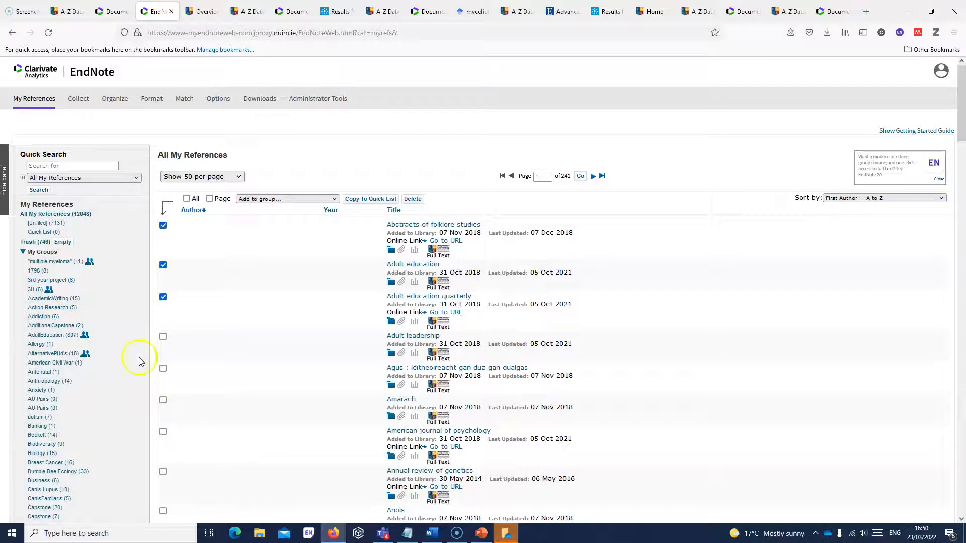
mouse_move(85, 100)
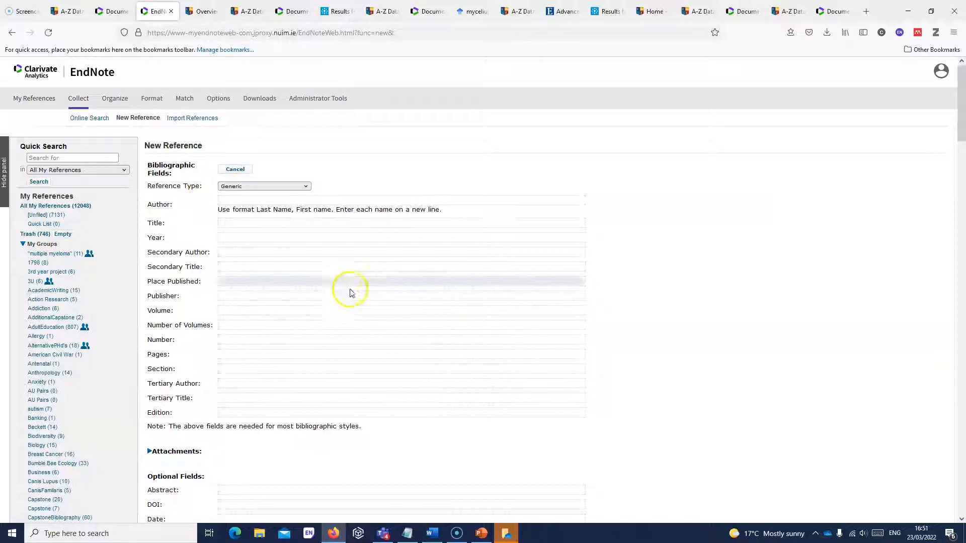
- Make the new reference an Interview and expand its Research Notes field
click(303, 186)
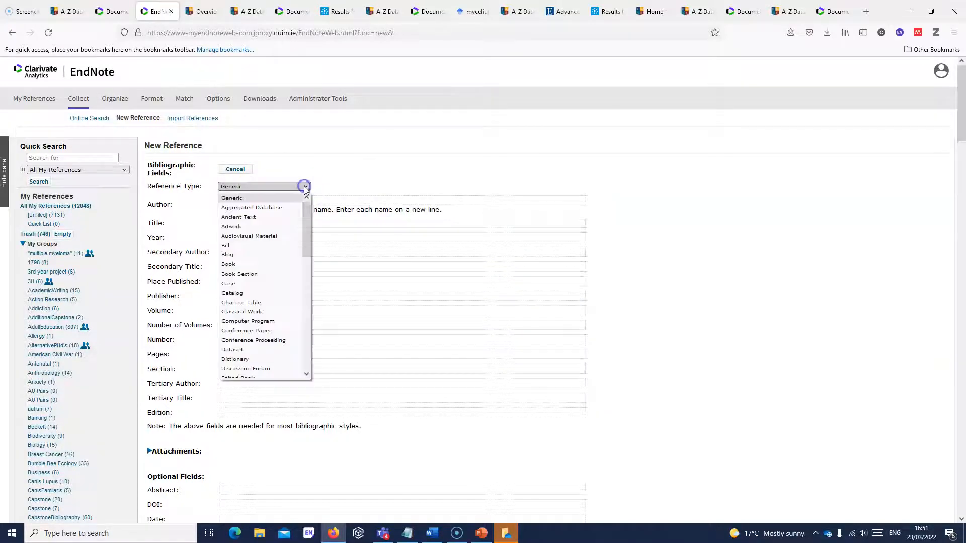
drag(309, 212, 315, 293)
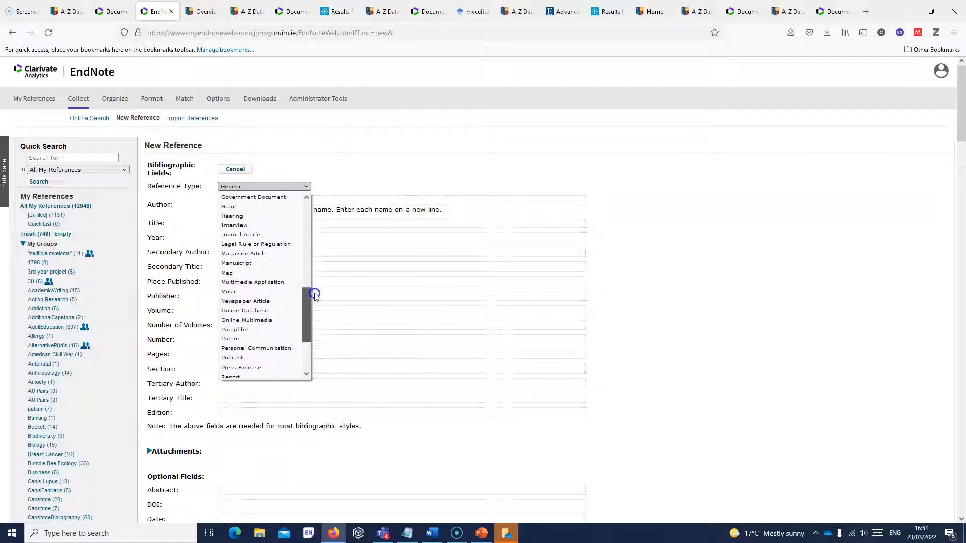
click(244, 227)
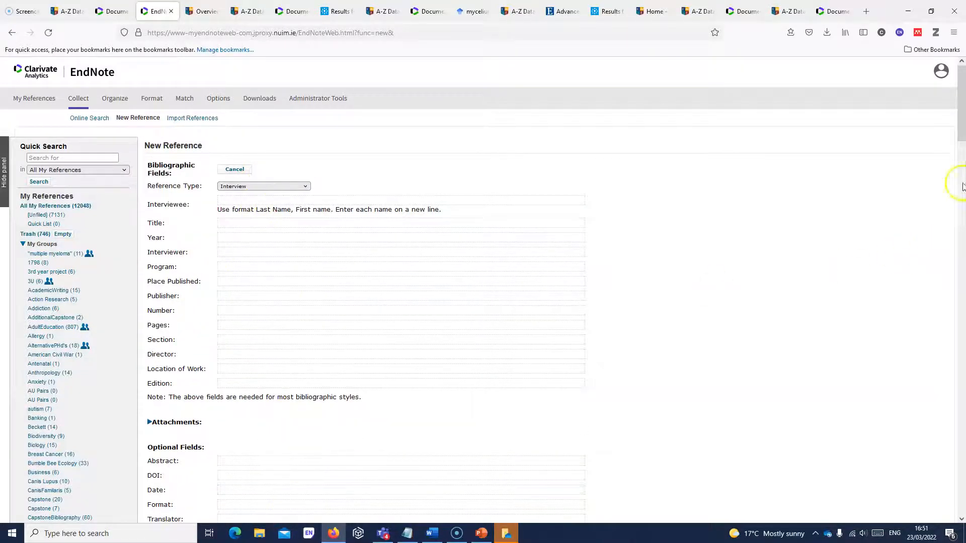
drag(960, 124, 962, 219)
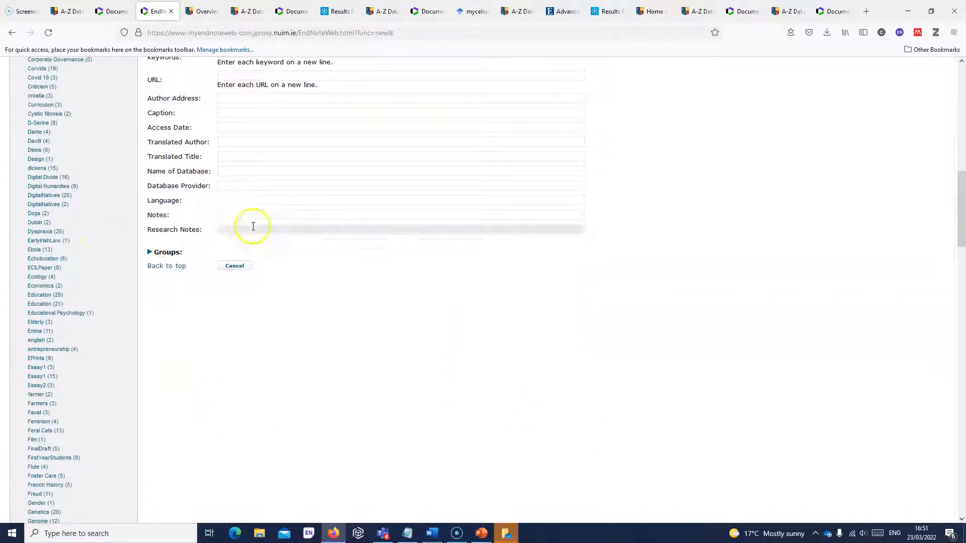
click(224, 230)
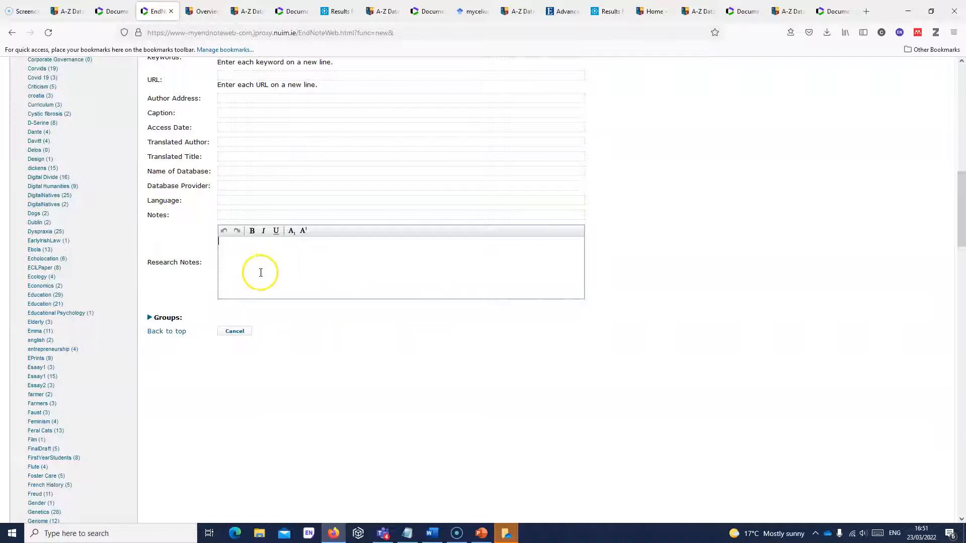
- Cancel the unsaved reference and go to Collect > Import References
click(244, 332)
drag(962, 208, 960, 109)
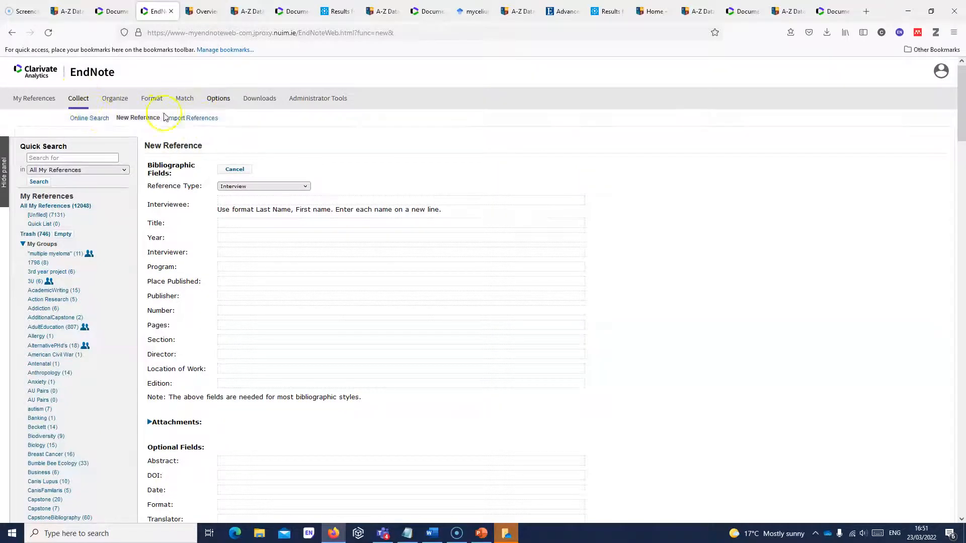
click(197, 121)
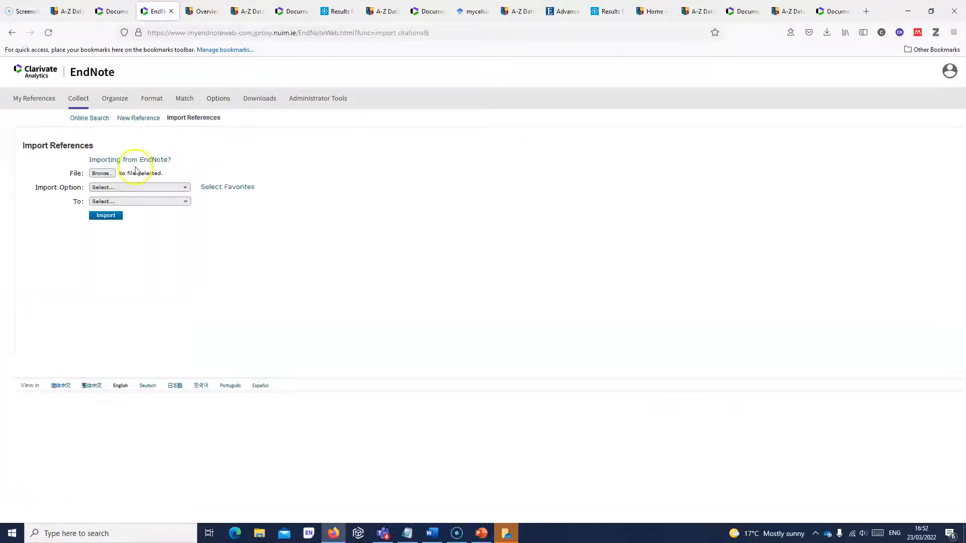
click(102, 174)
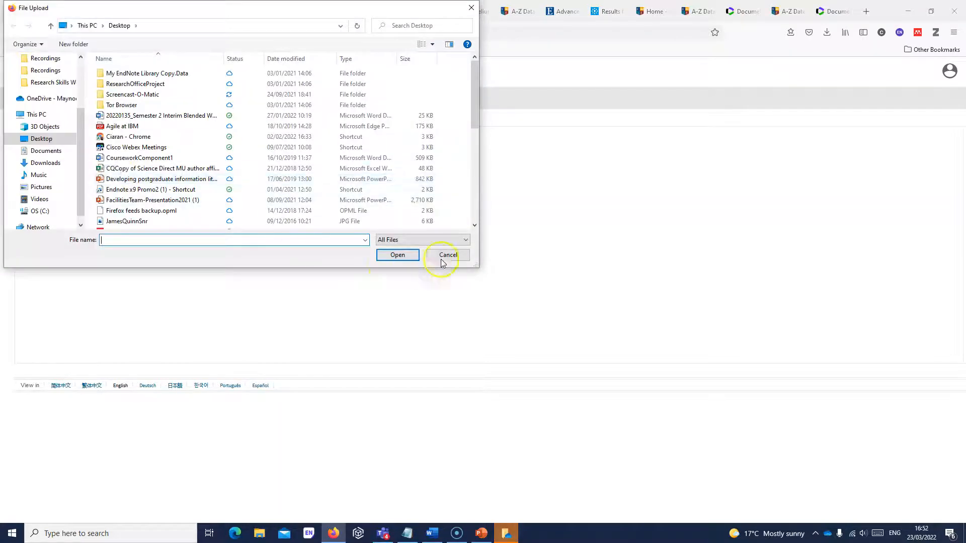
click(442, 256)
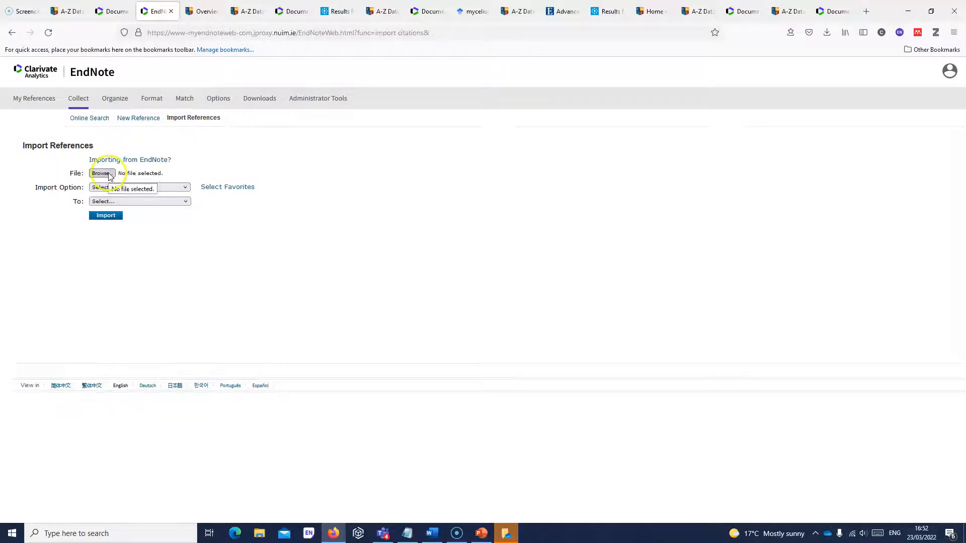
click(103, 173)
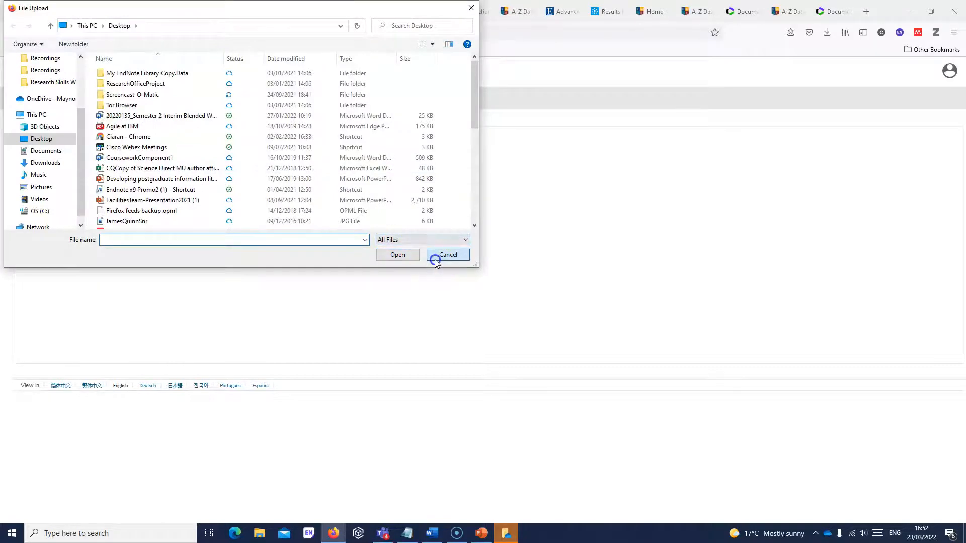
click(435, 261)
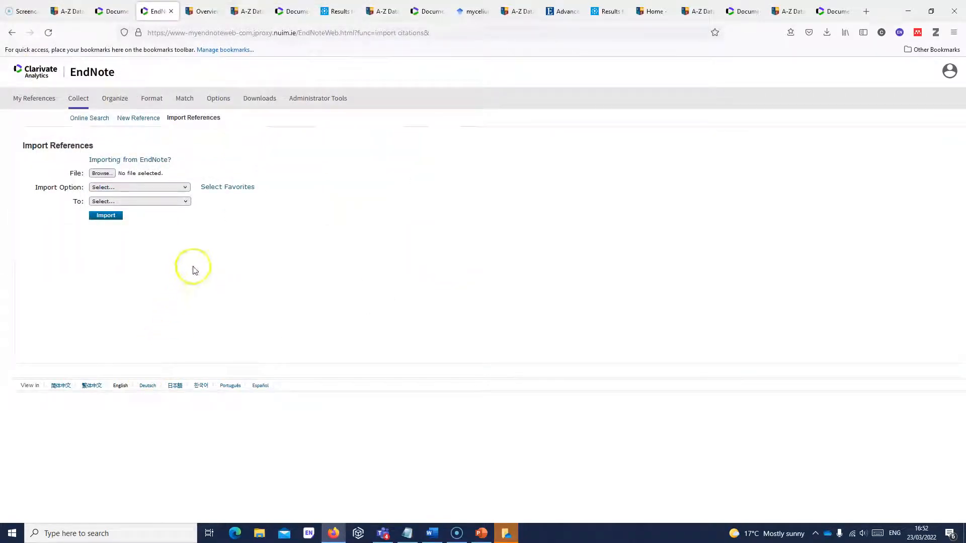
click(185, 201)
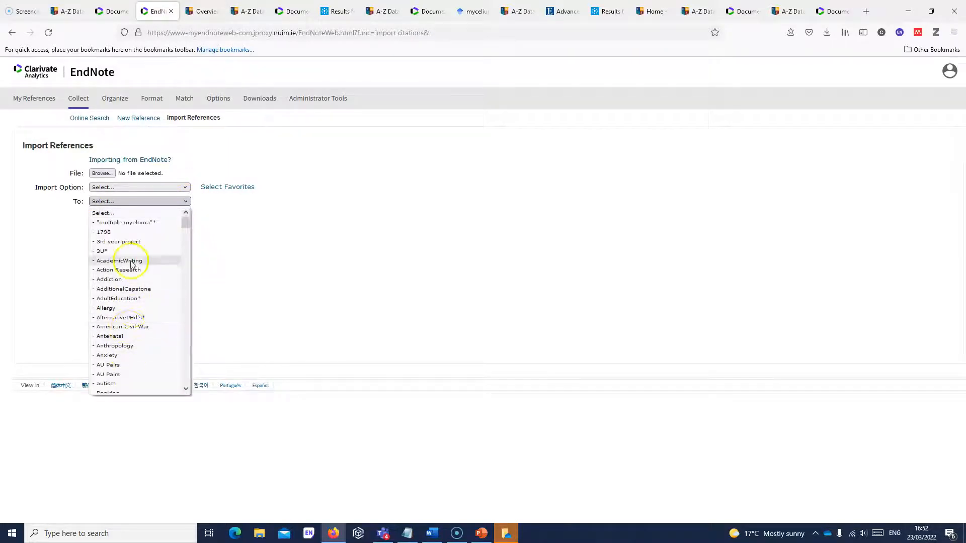
click(235, 228)
mouse_move(113, 99)
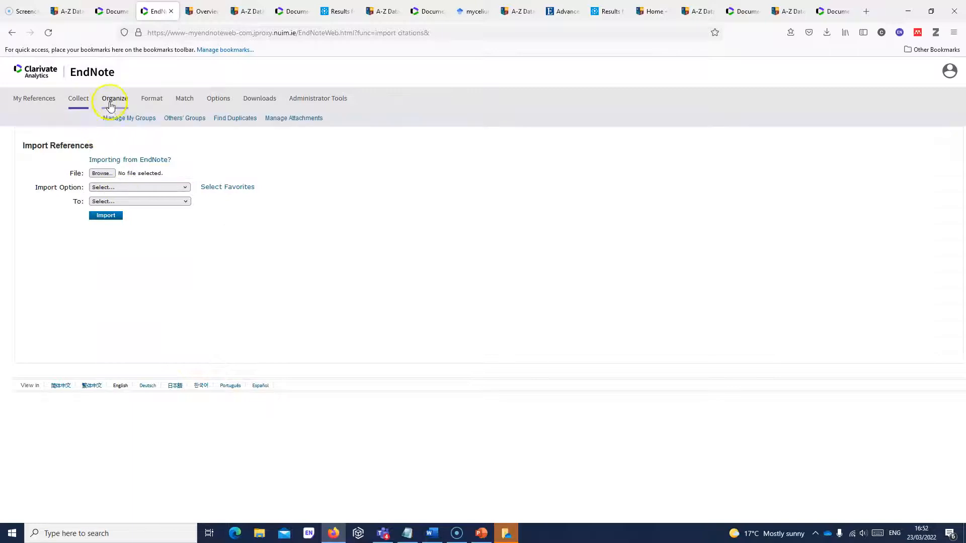
- Start sharing the AcademicWriting group from Manage My Groups without adding anyone
click(122, 123)
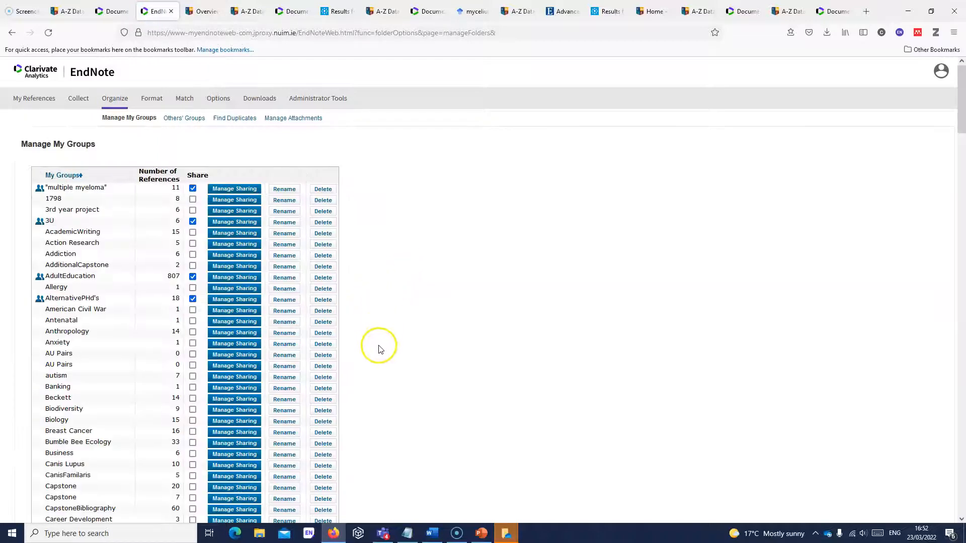
click(217, 234)
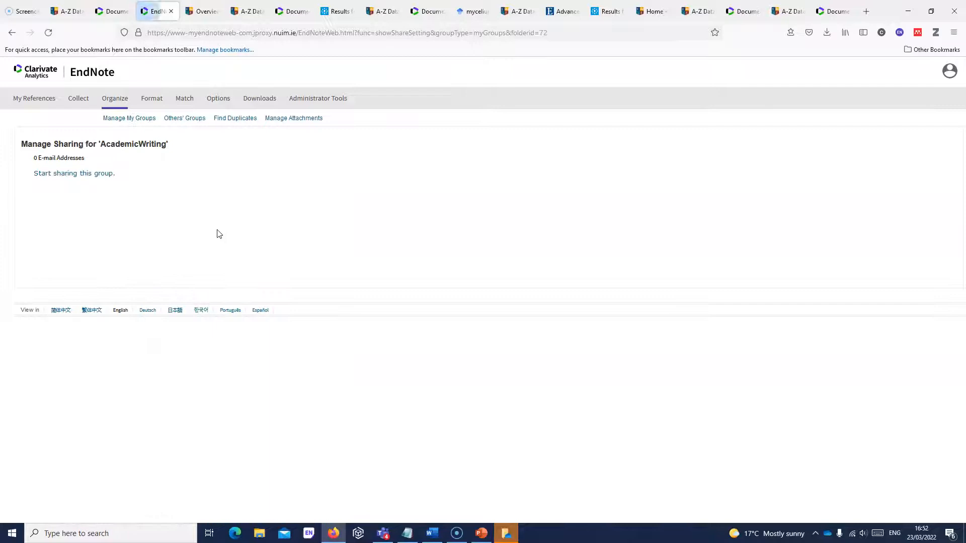
click(102, 173)
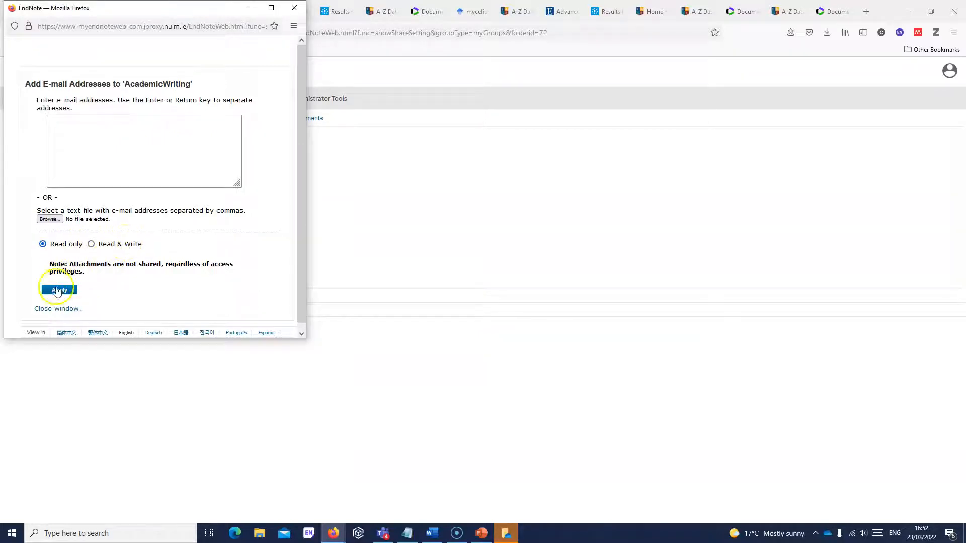
click(70, 309)
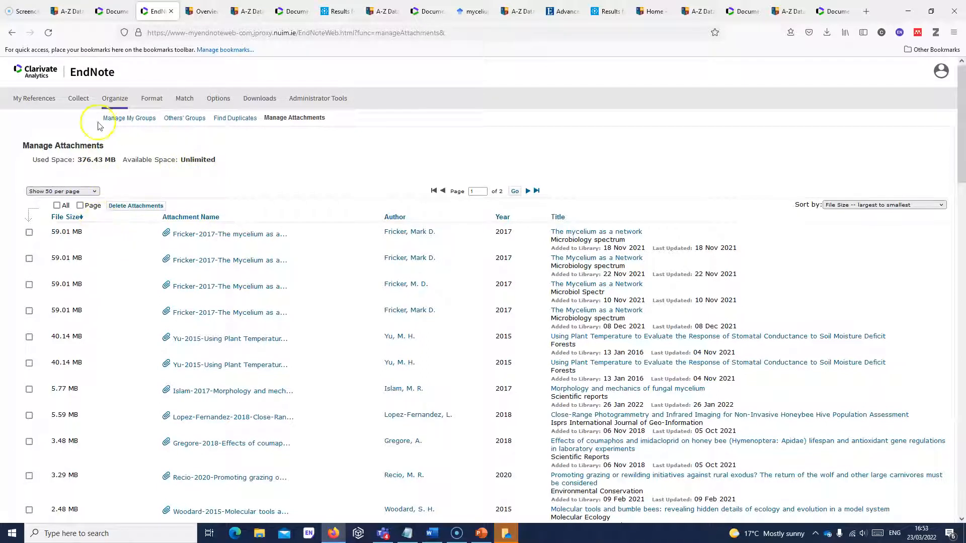
mouse_move(150, 101)
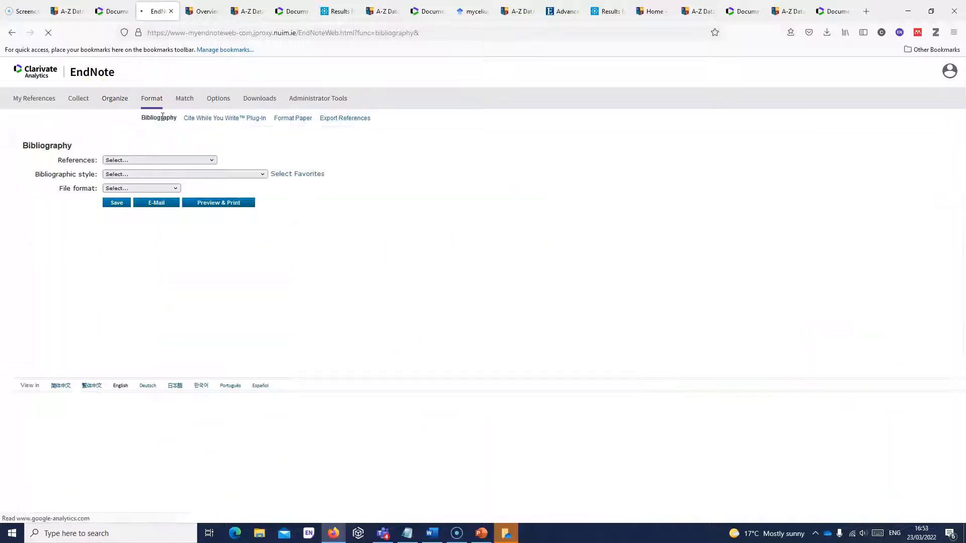
- Set the bibliography to AcademicWriting references, Harvard Intl J Press-Politics style, RTF format
click(210, 160)
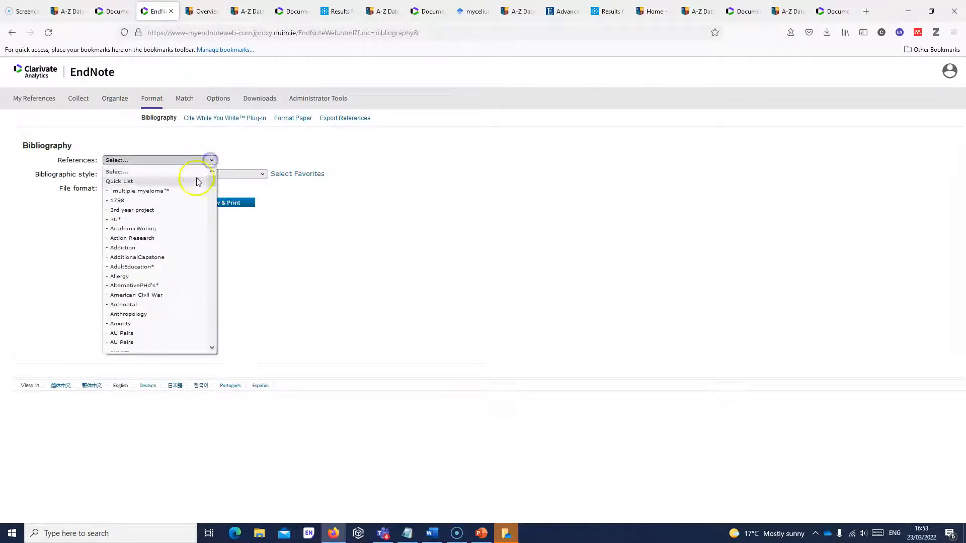
click(166, 228)
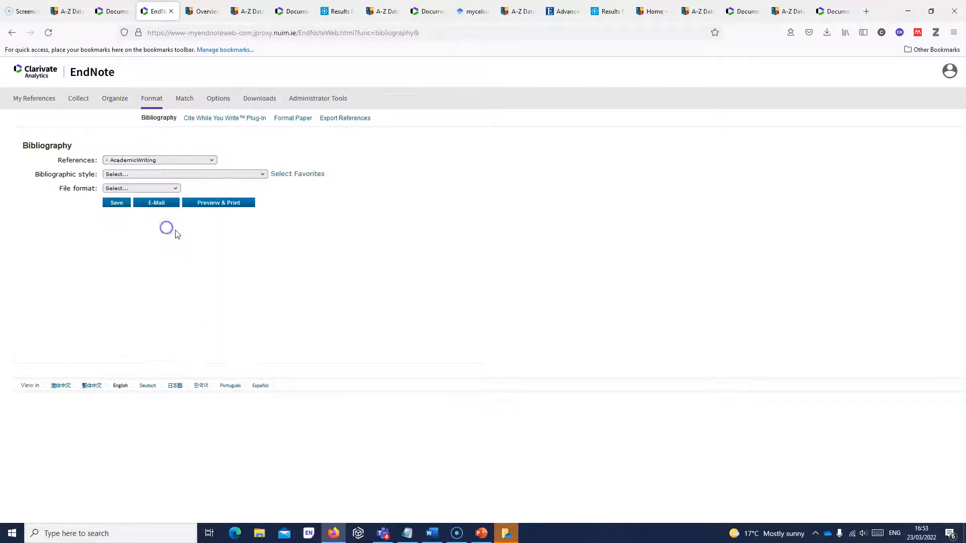
click(263, 174)
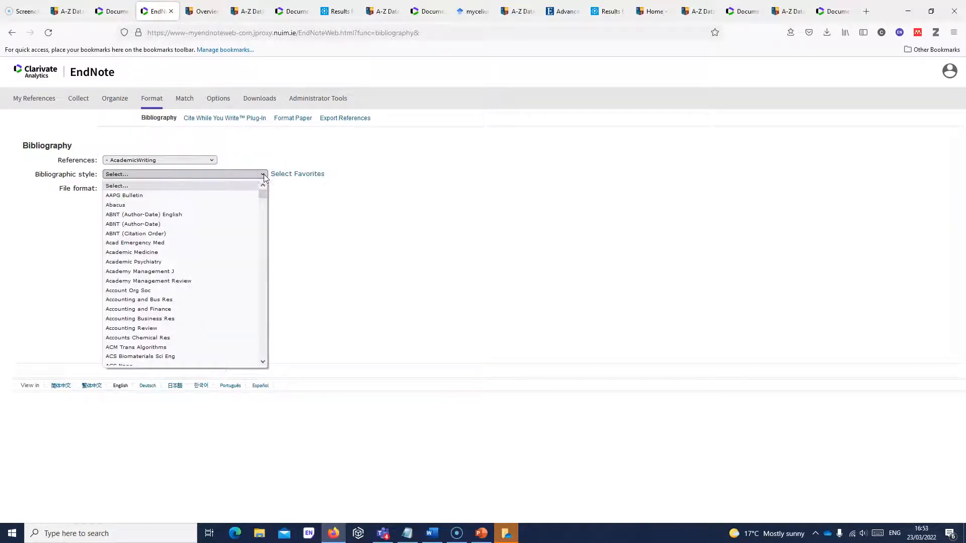
key(h)
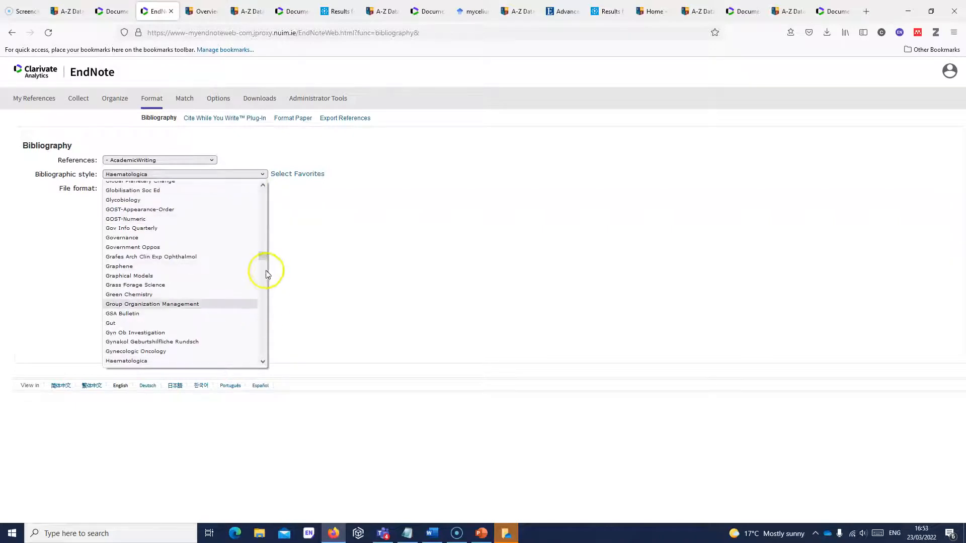
click(263, 363)
drag(263, 362, 264, 363)
click(173, 313)
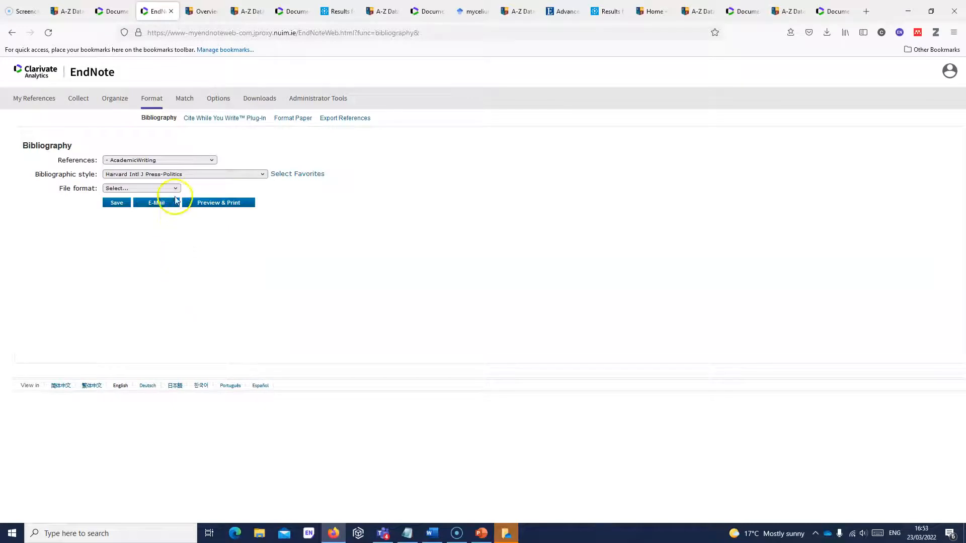
click(175, 188)
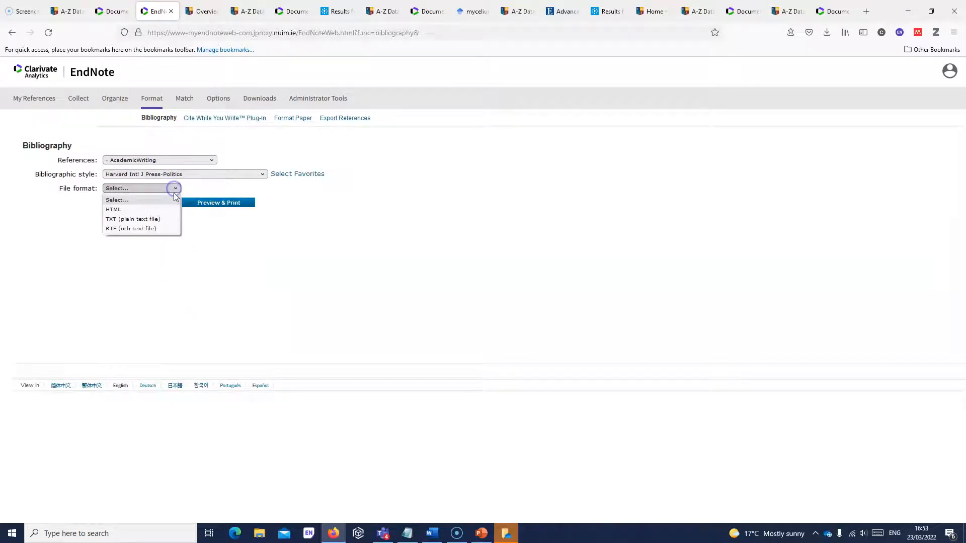
click(142, 229)
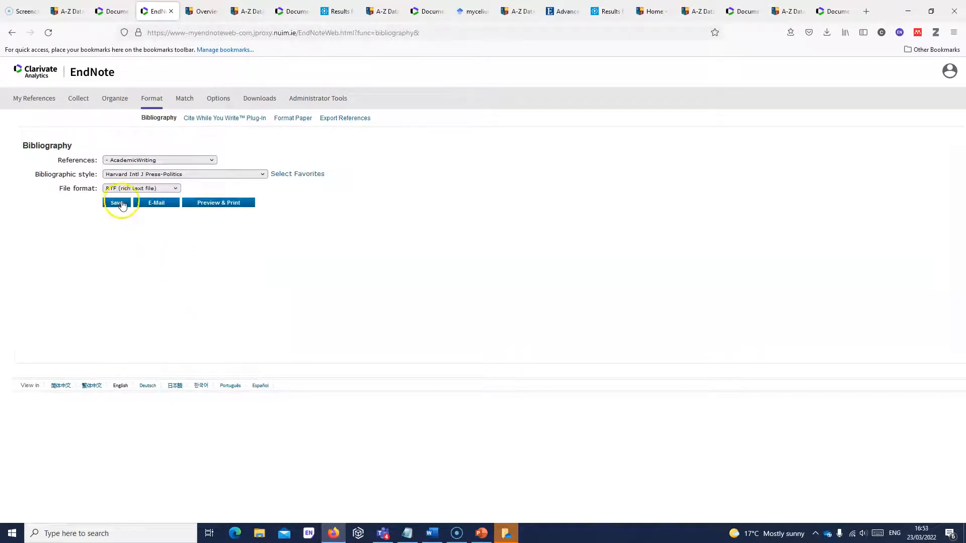
- Preview the formatted bibliography, close the preview, and return to the Word document
click(208, 203)
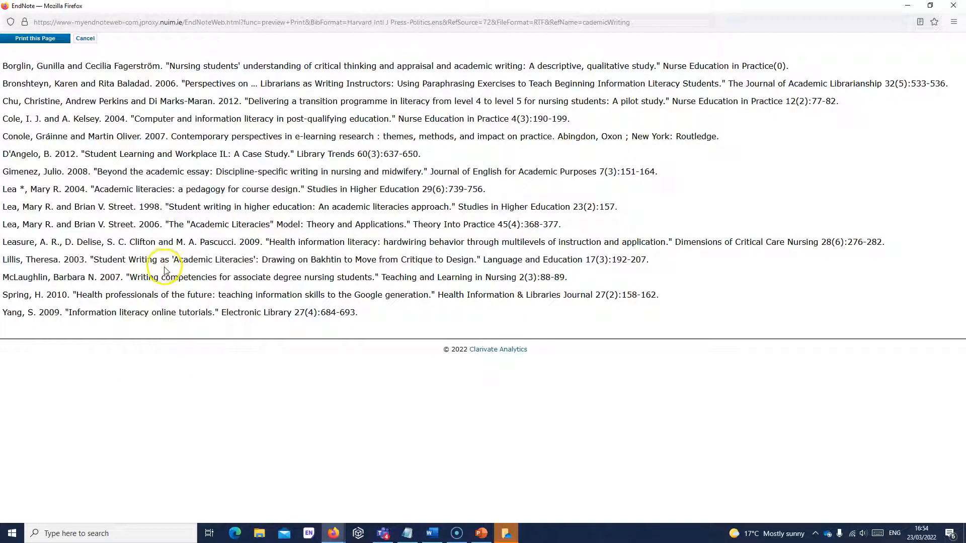
click(86, 38)
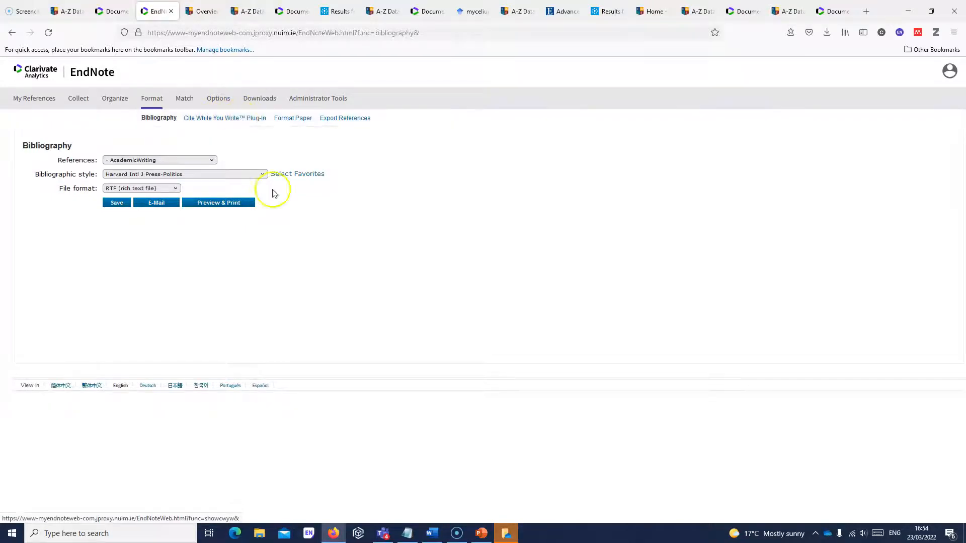
click(433, 533)
- Show Word's EndNote tools; stray characters end up after the (Alan, 1991) citation
click(381, 25)
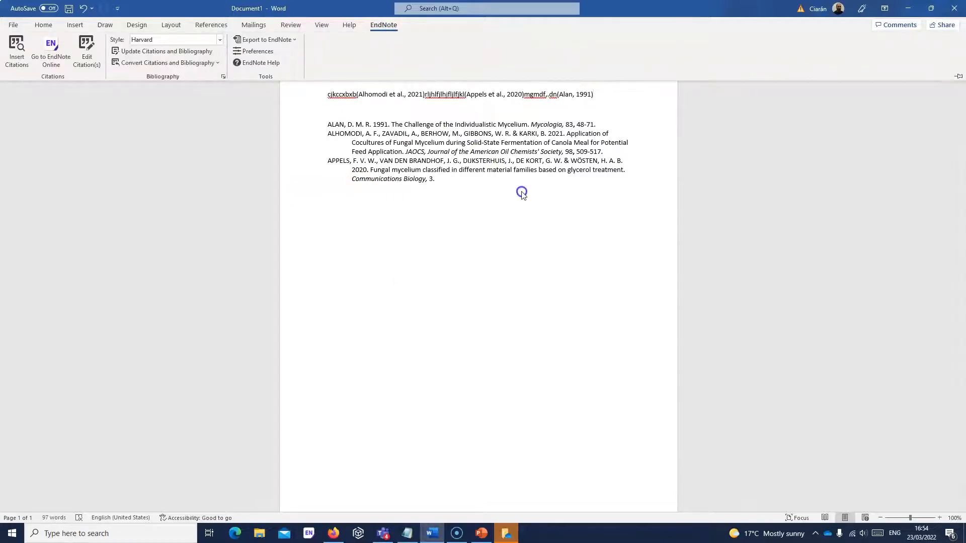
text(j;j;;j;j;y)
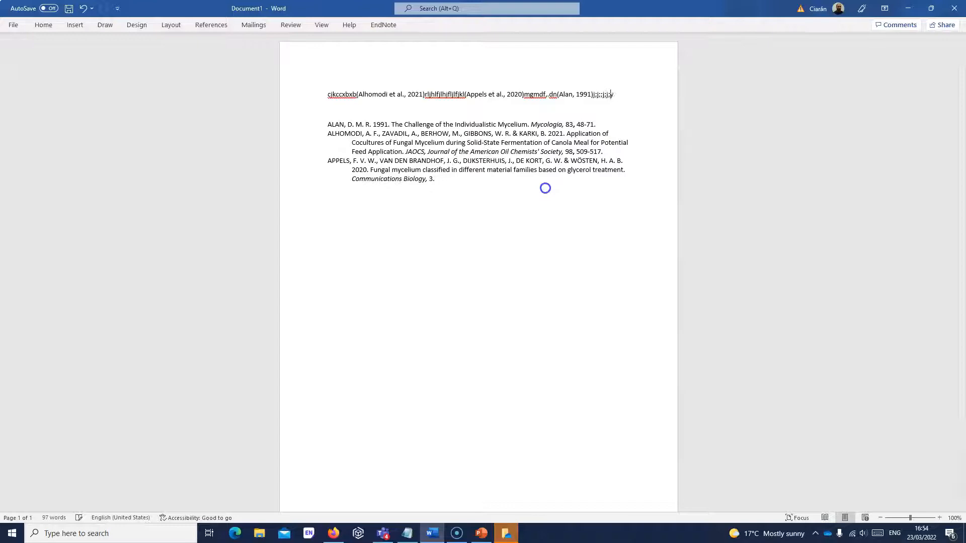
text(;jl;ylj;l;j;l)
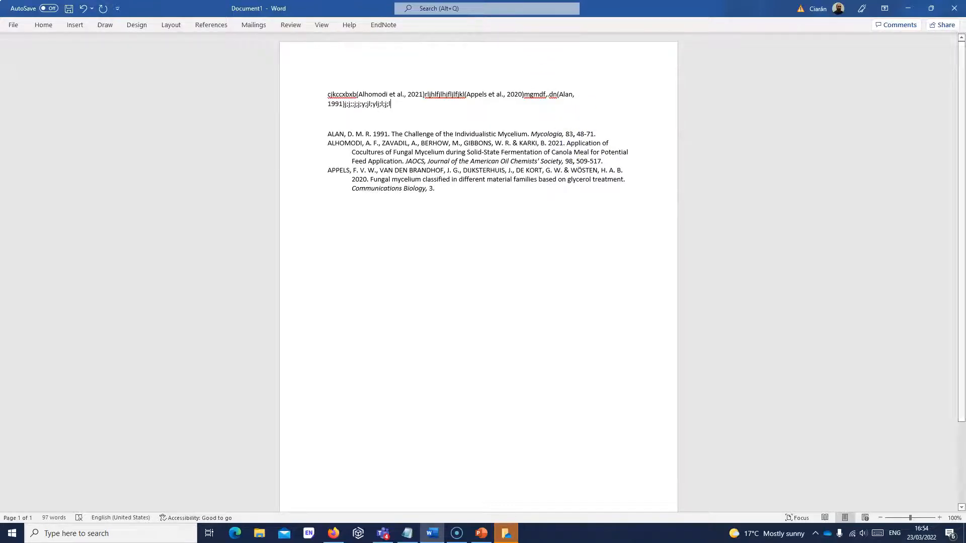
- Insert the Attias et al. 2021 Biofabrication reference as a citation after the Alan citation
click(390, 27)
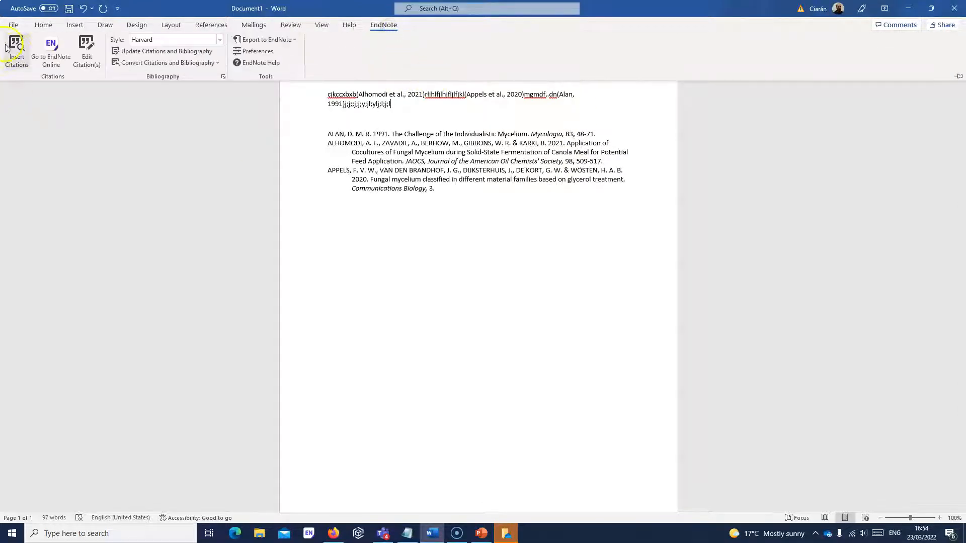
click(15, 50)
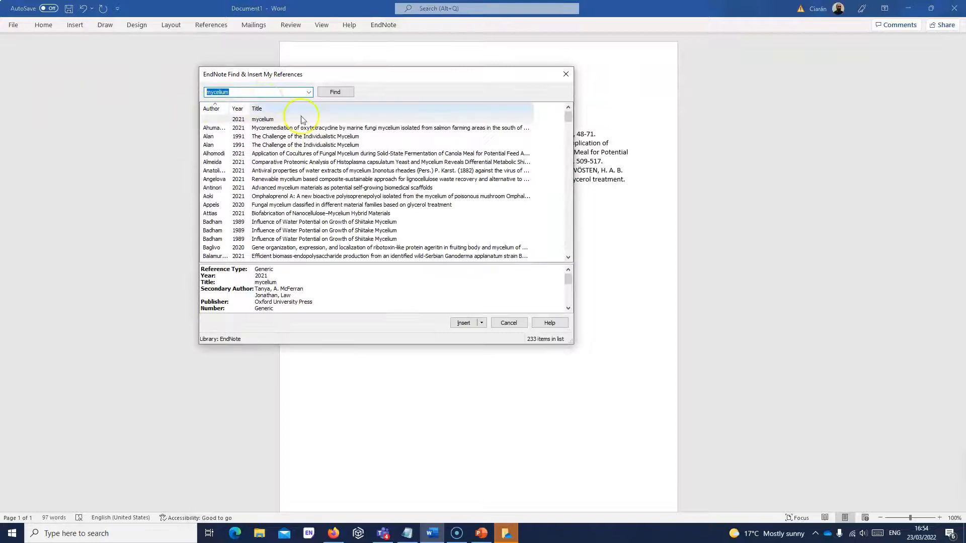
click(290, 213)
click(462, 323)
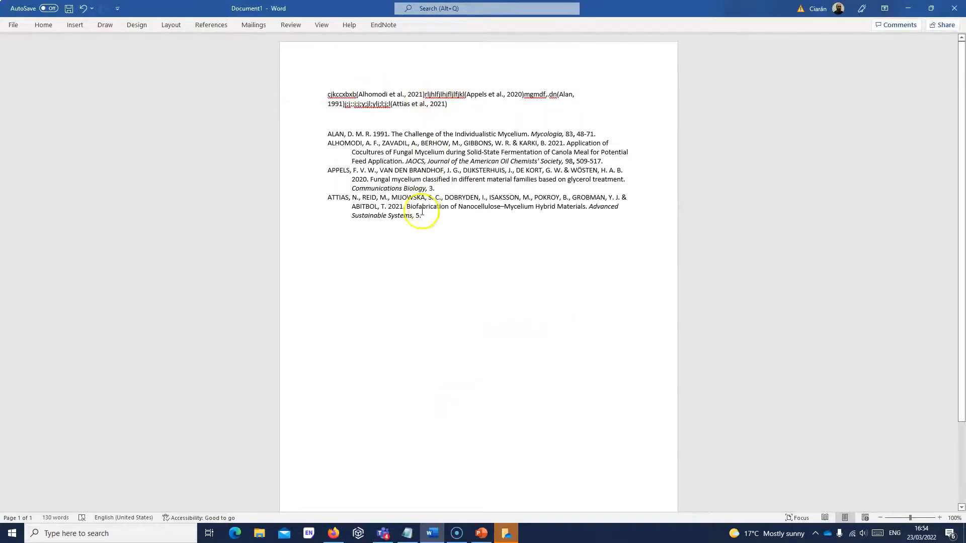
text(jljlhjfjhklhklfgjk)
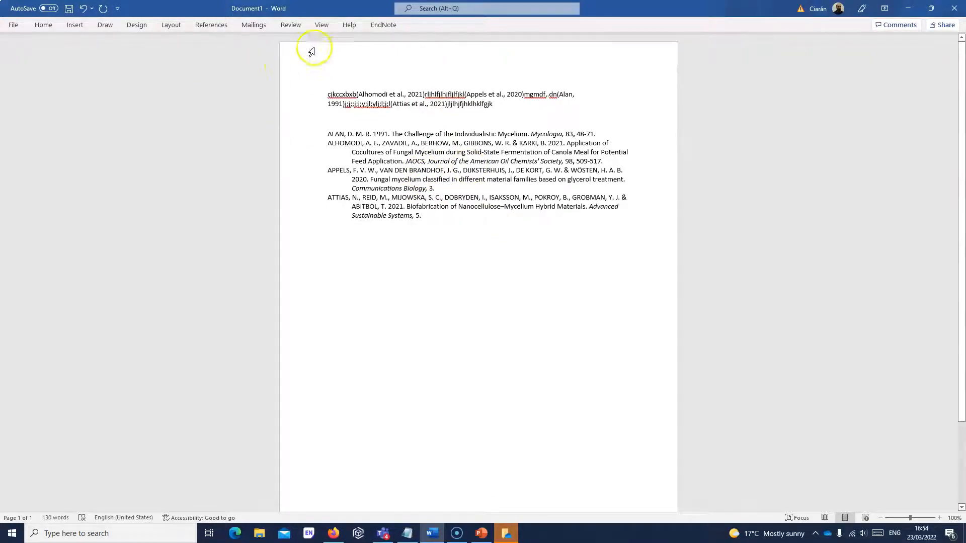
- Add footnote 1 and cite the Balamurugan 2021 Ganoderma mycelium reference inside it
click(217, 26)
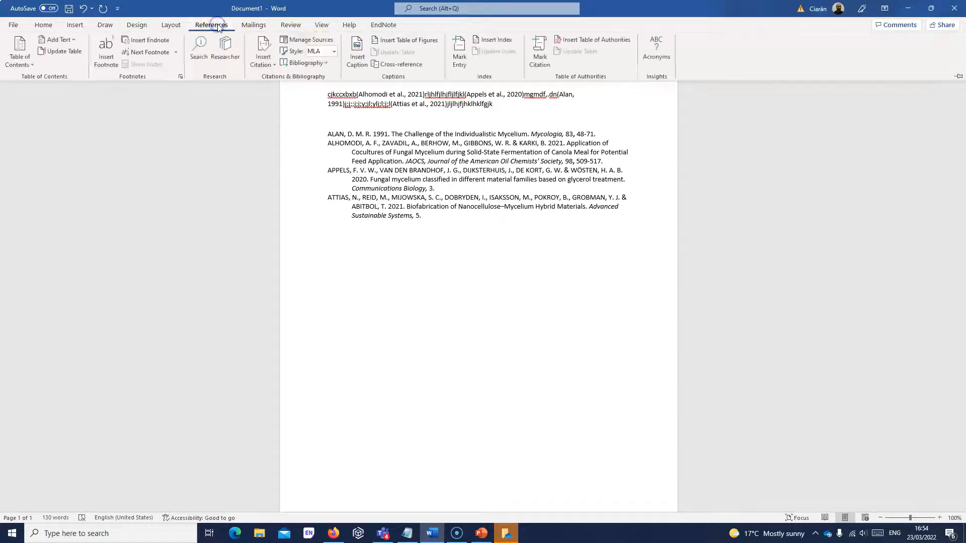
click(104, 59)
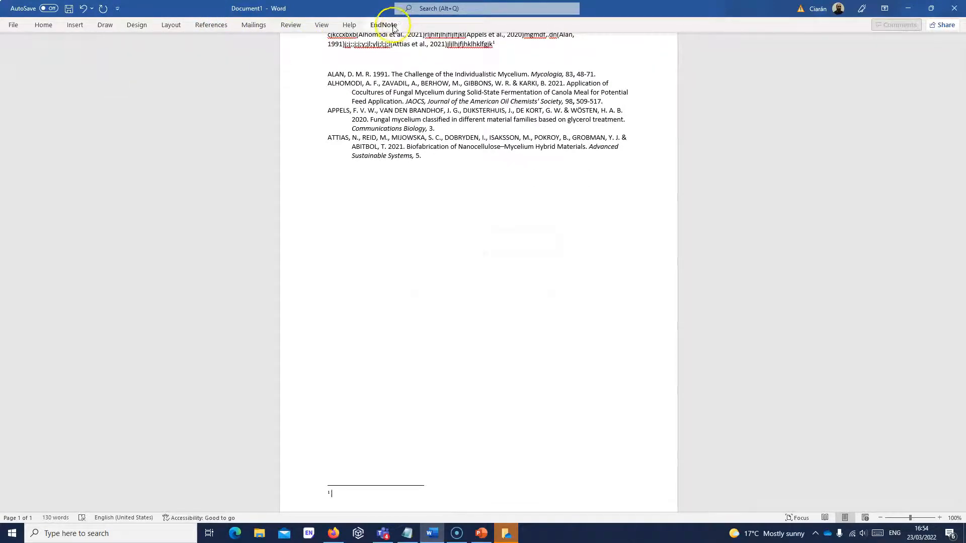
click(386, 24)
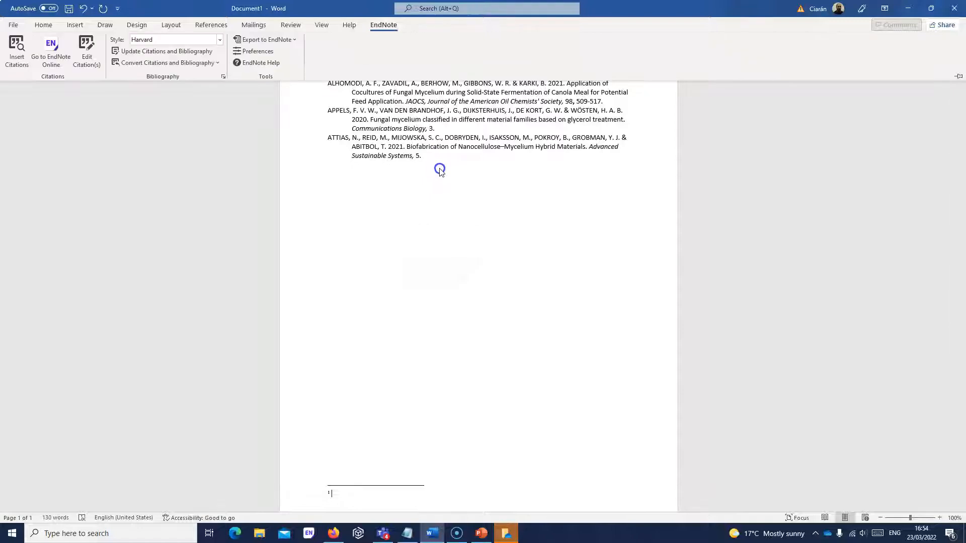
click(16, 60)
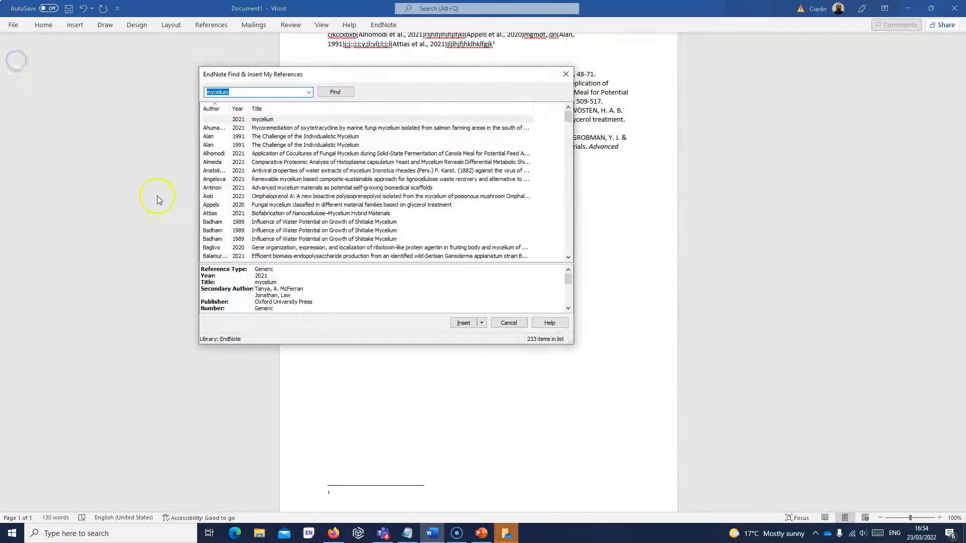
click(266, 256)
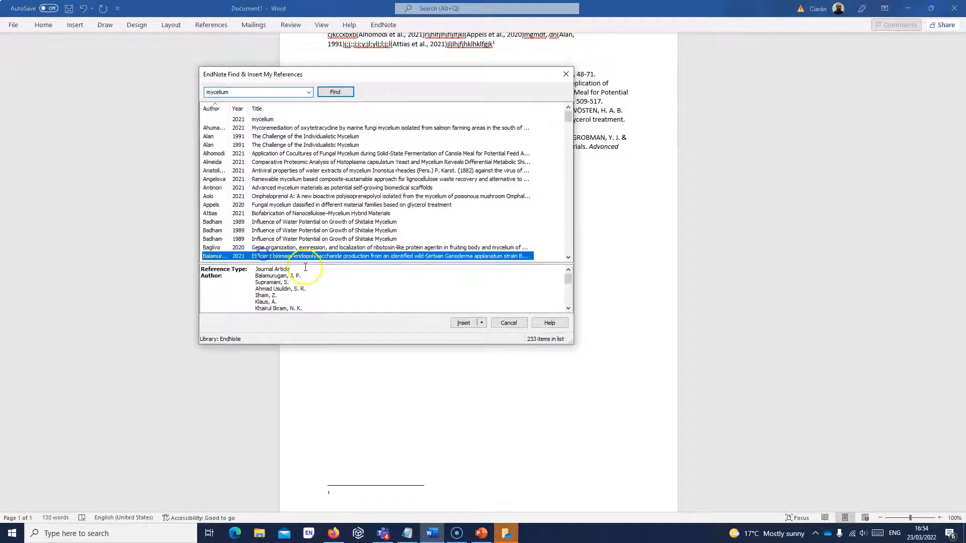
click(462, 323)
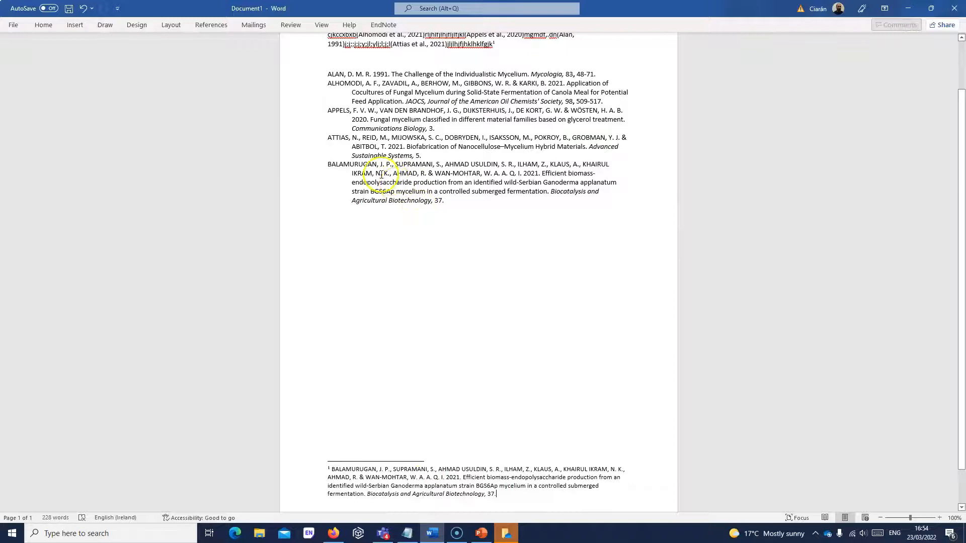
drag(960, 263, 959, 205)
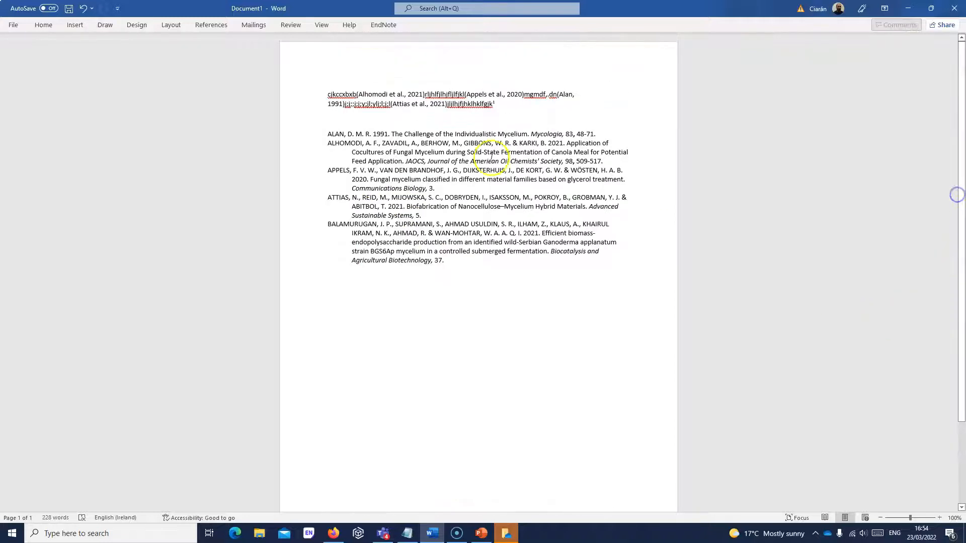
click(499, 103)
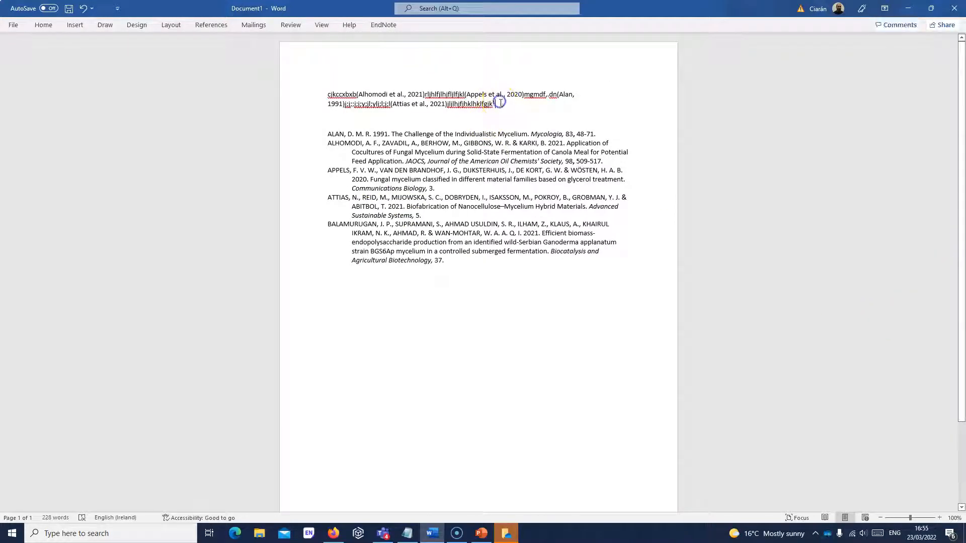
text(hhfgjgdjd)
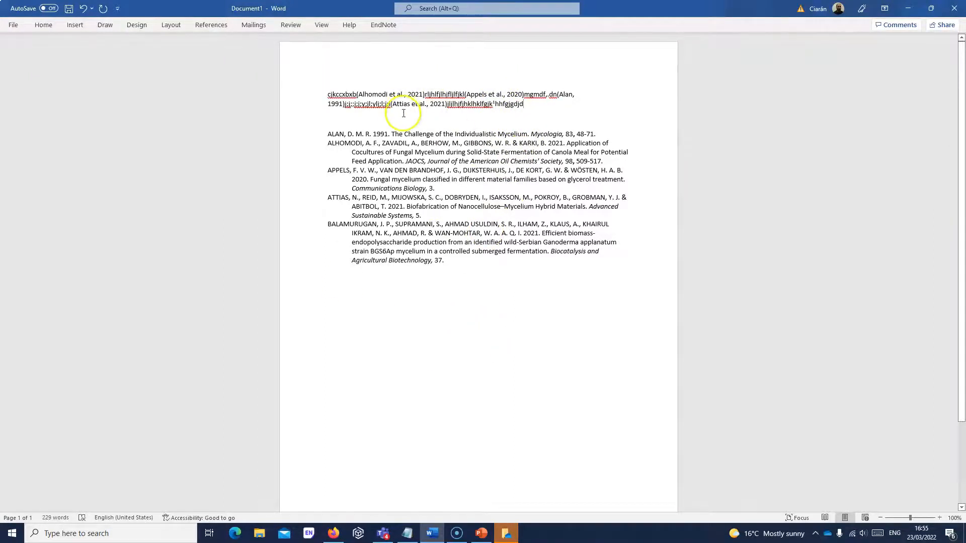
click(392, 92)
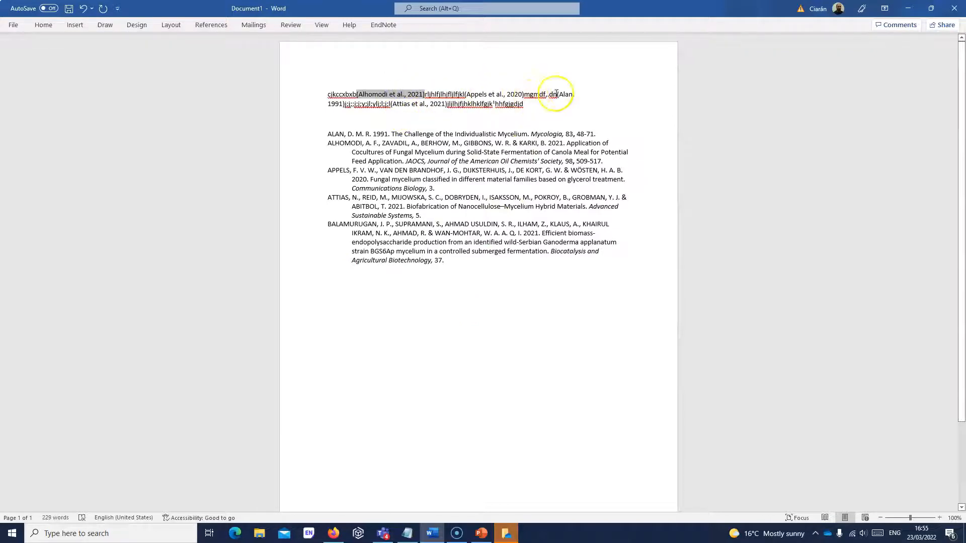
click(401, 104)
click(404, 143)
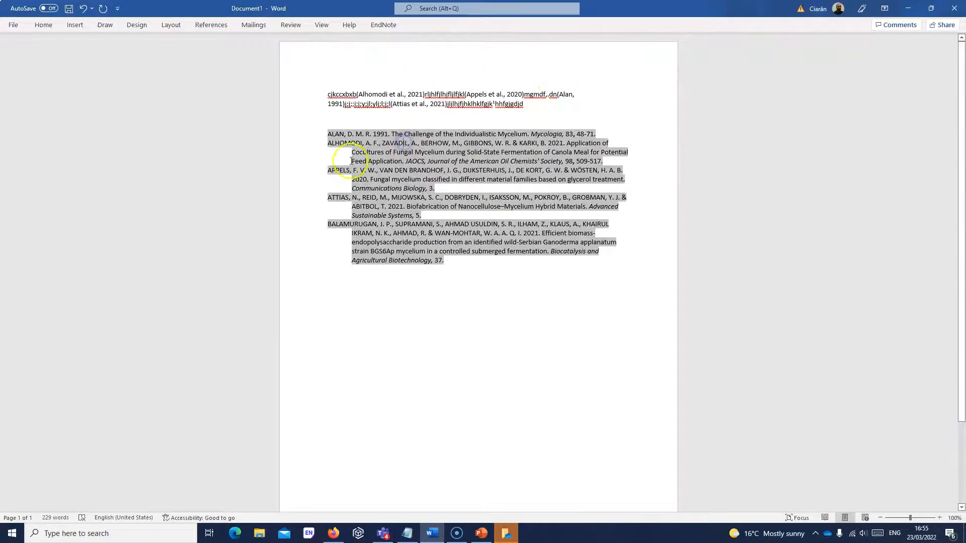
click(384, 25)
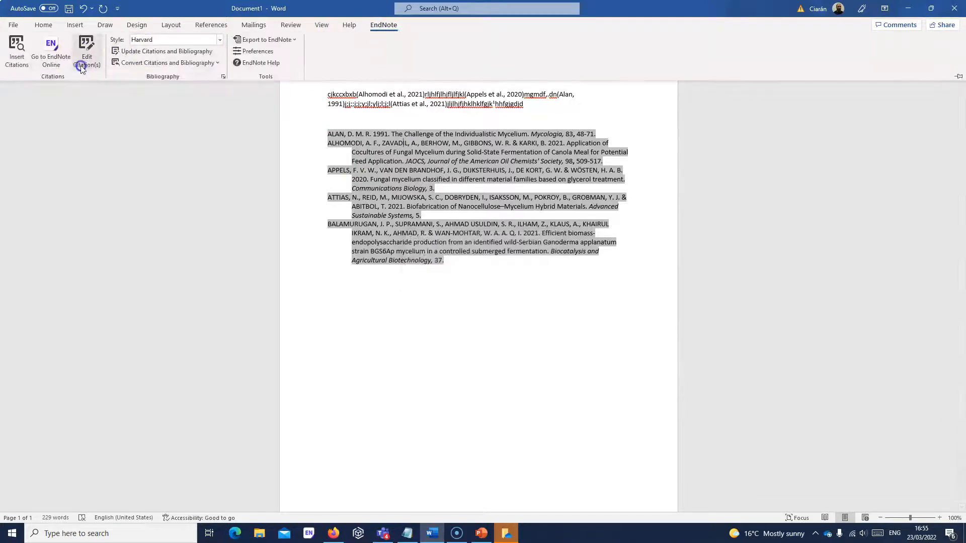
click(82, 65)
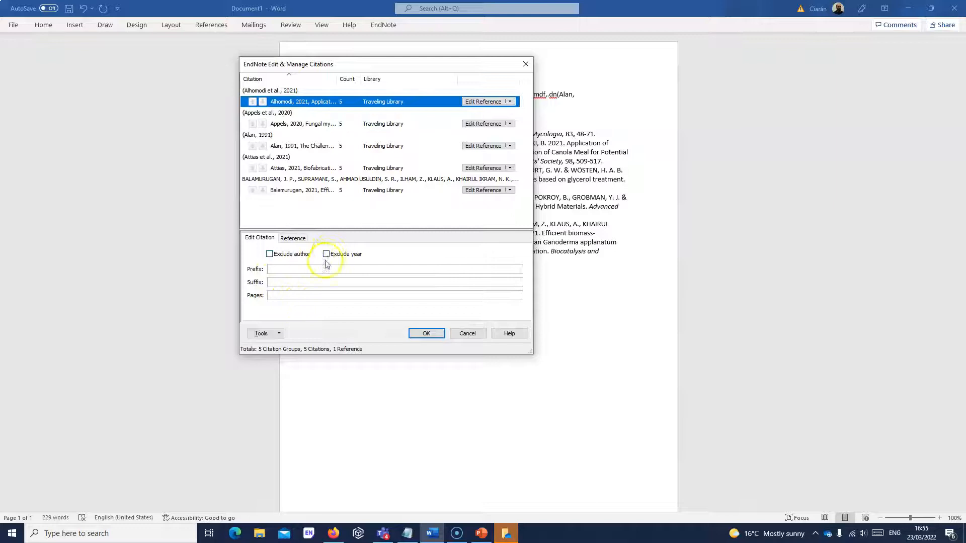
click(293, 238)
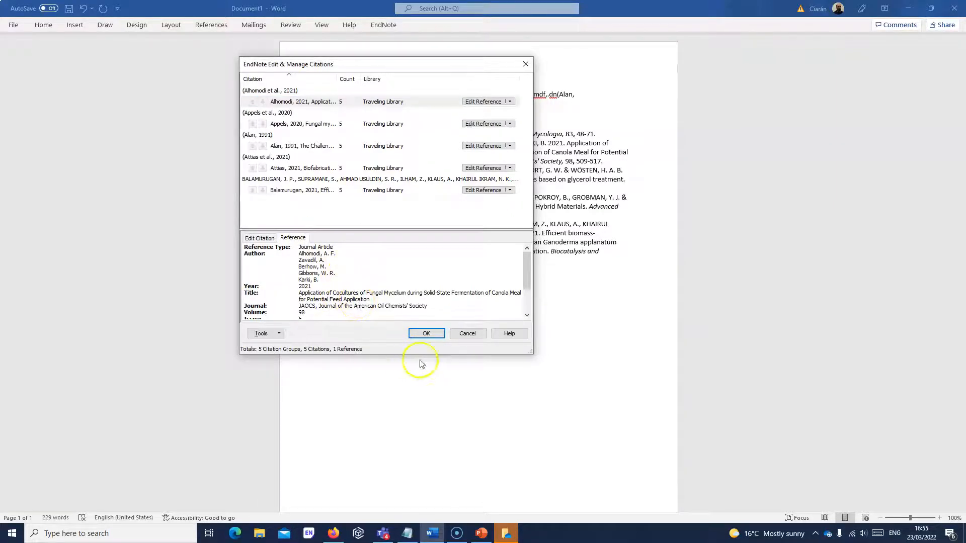
click(468, 334)
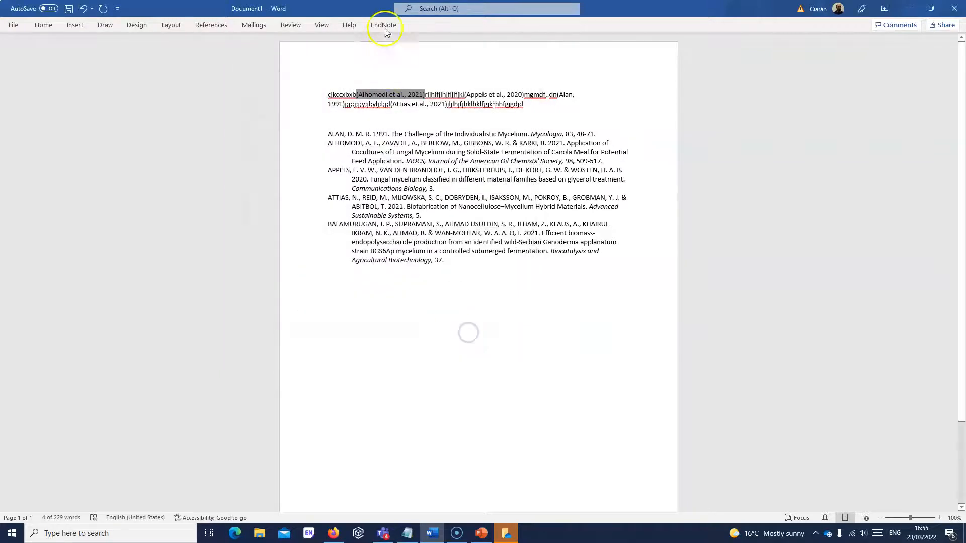
- Change the EndNote citation style to APA 6th and view the Convert Citations and Bibliography options
click(383, 25)
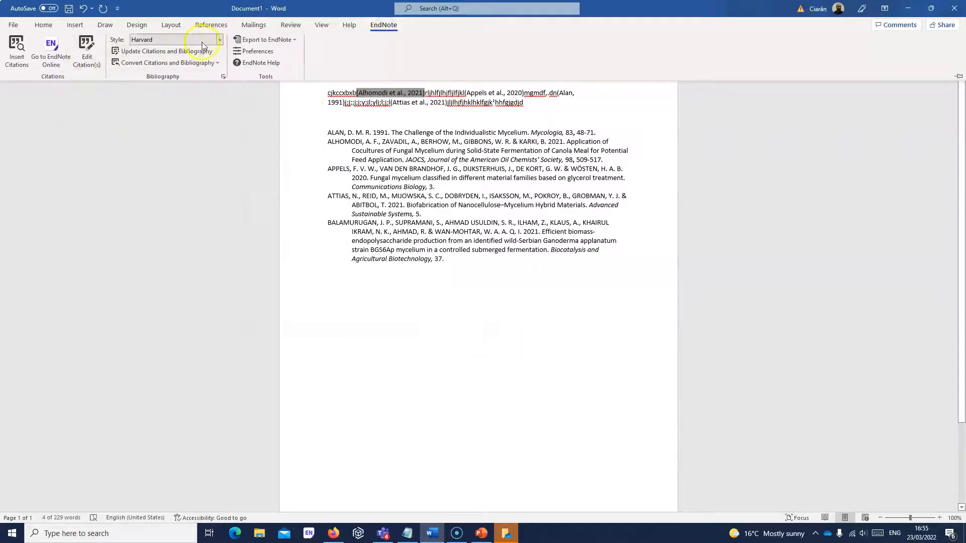
click(219, 39)
click(180, 71)
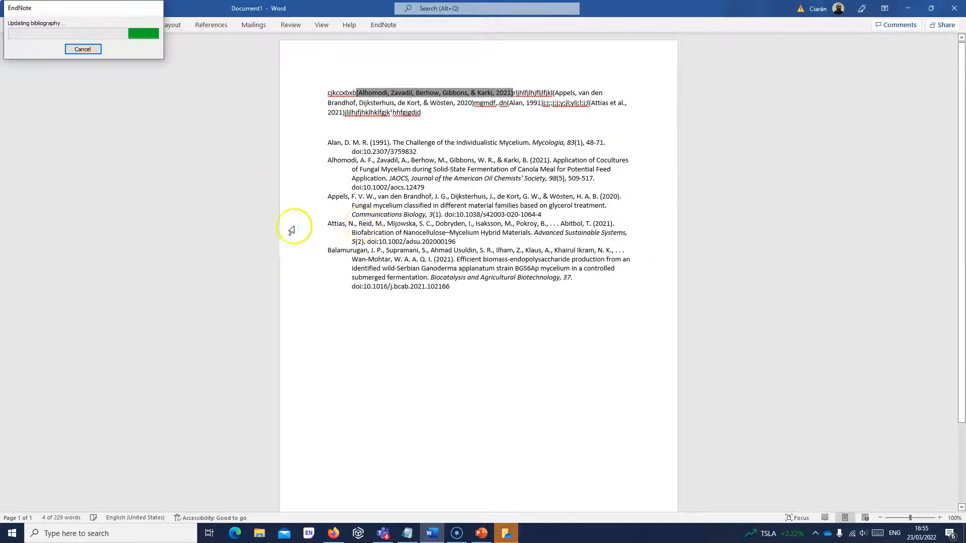
click(383, 24)
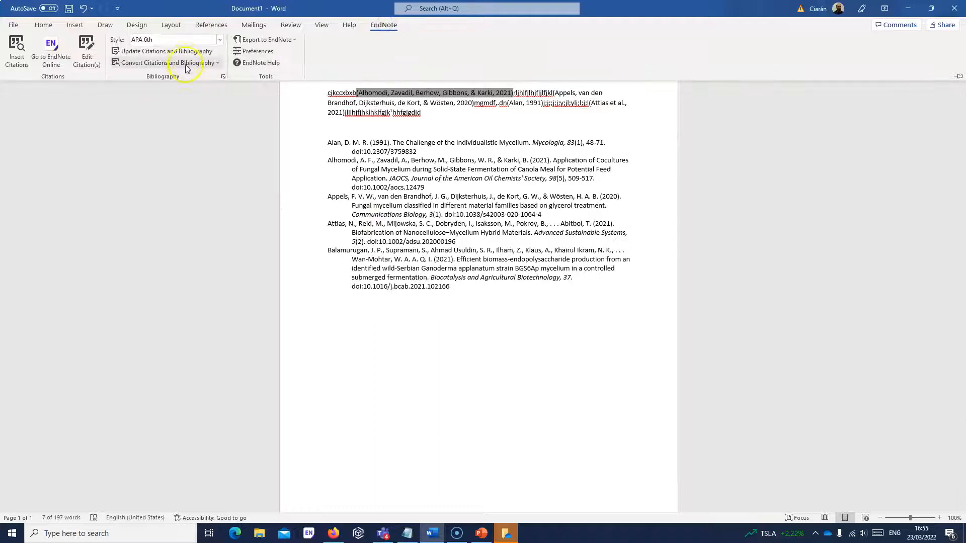
click(218, 64)
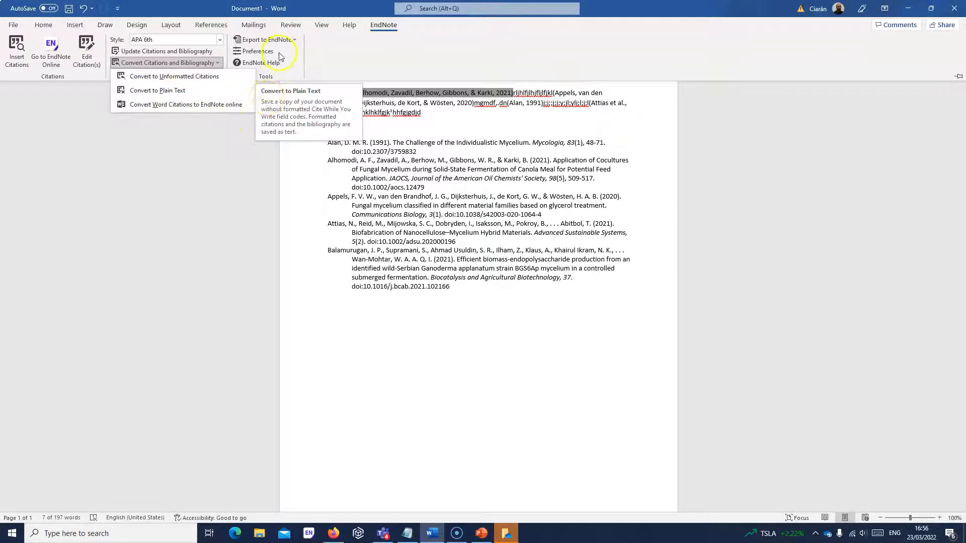
- In Word's Cite While You Write preferences, keep EndNote online as the linked application and confirm
click(264, 53)
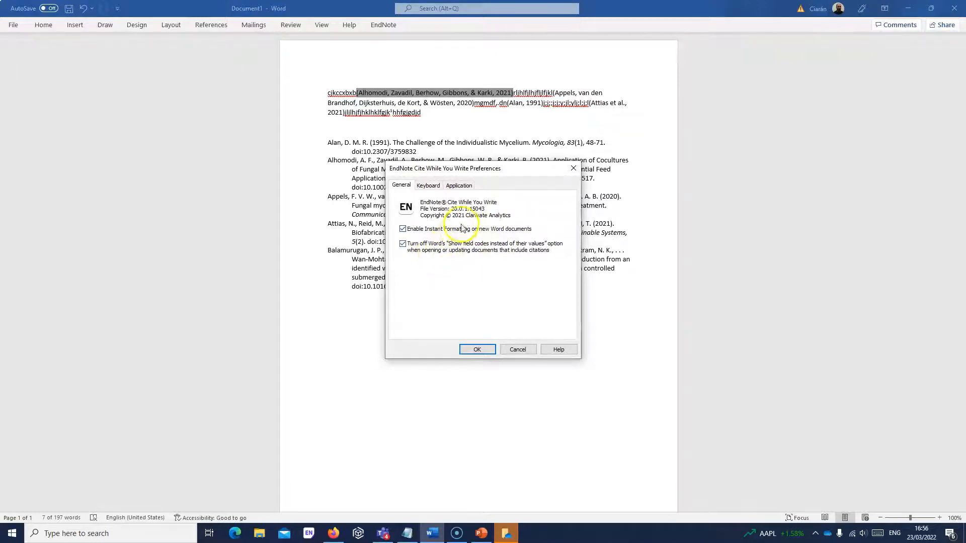
click(465, 186)
click(465, 221)
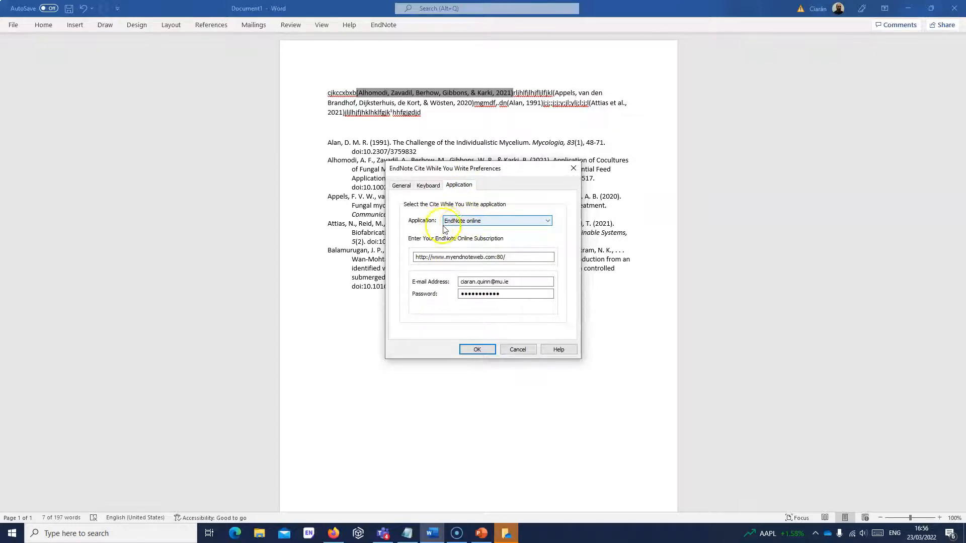
click(547, 221)
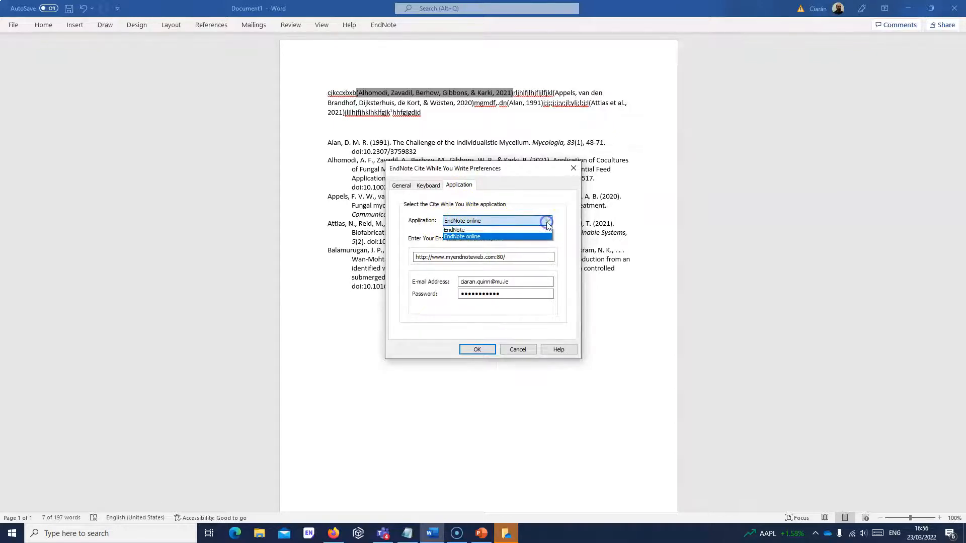
click(484, 236)
click(477, 352)
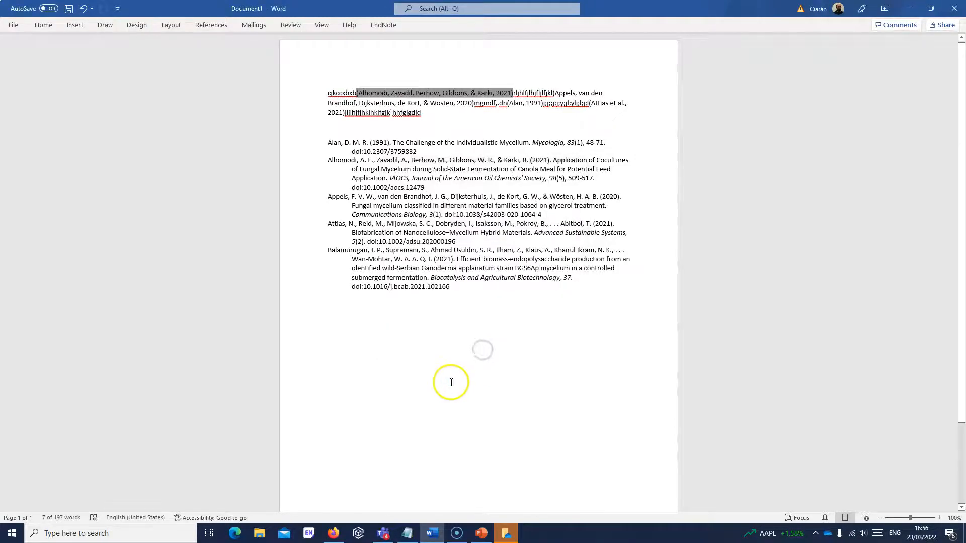
- Return to EndNote Online in Firefox and show All My References (12048 records)
click(235, 533)
click(335, 533)
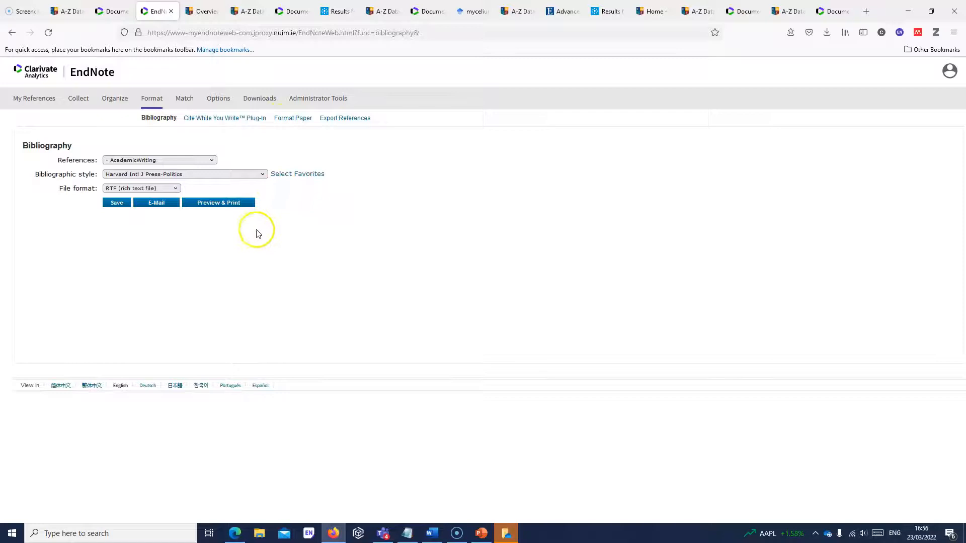
click(28, 103)
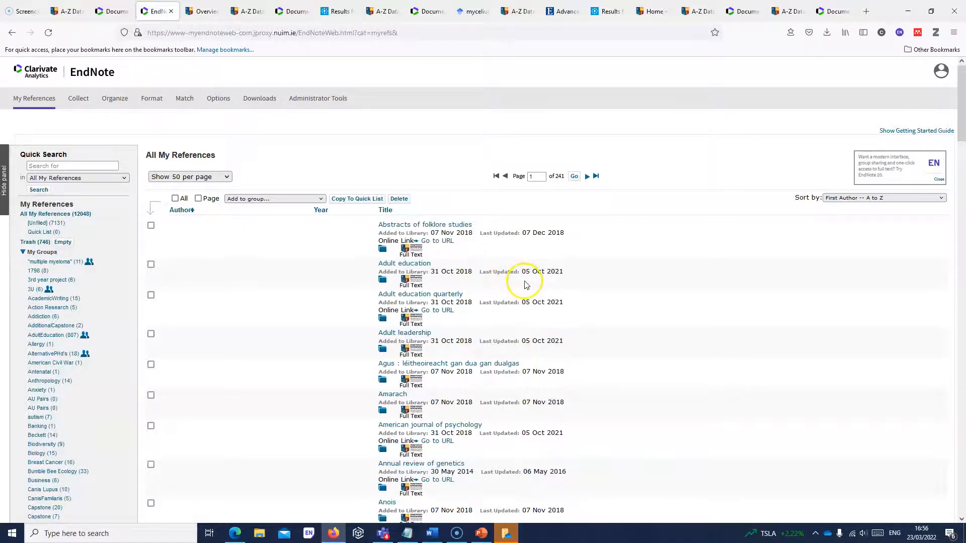
- From the Maynooth University Library homepage, run a LibrarySearch for 'myceliium', returning 64 results
click(653, 11)
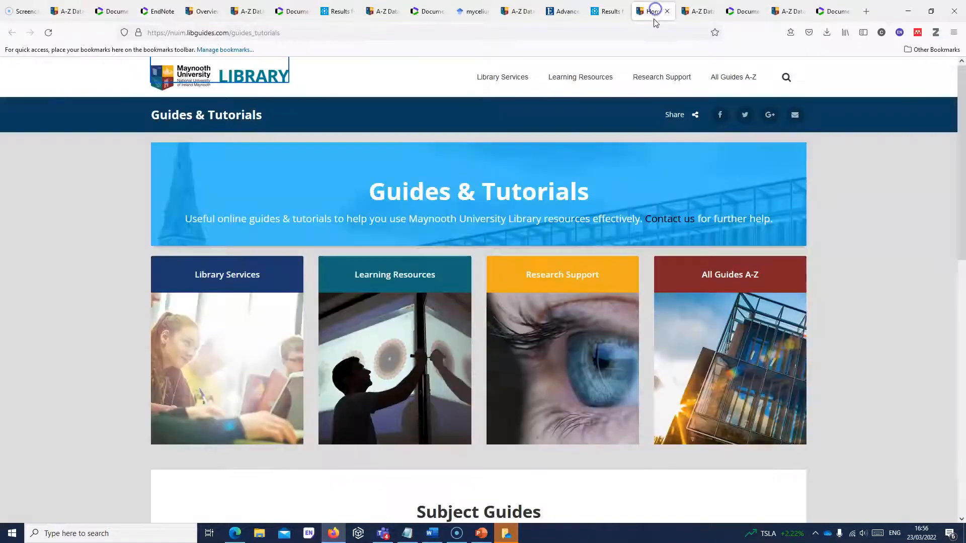
click(192, 70)
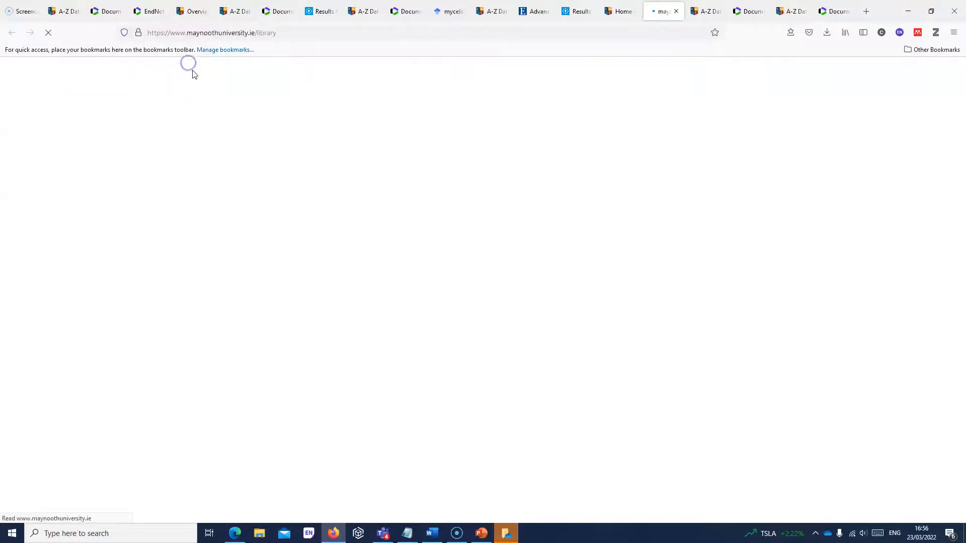
click(587, 439)
text(myceli)
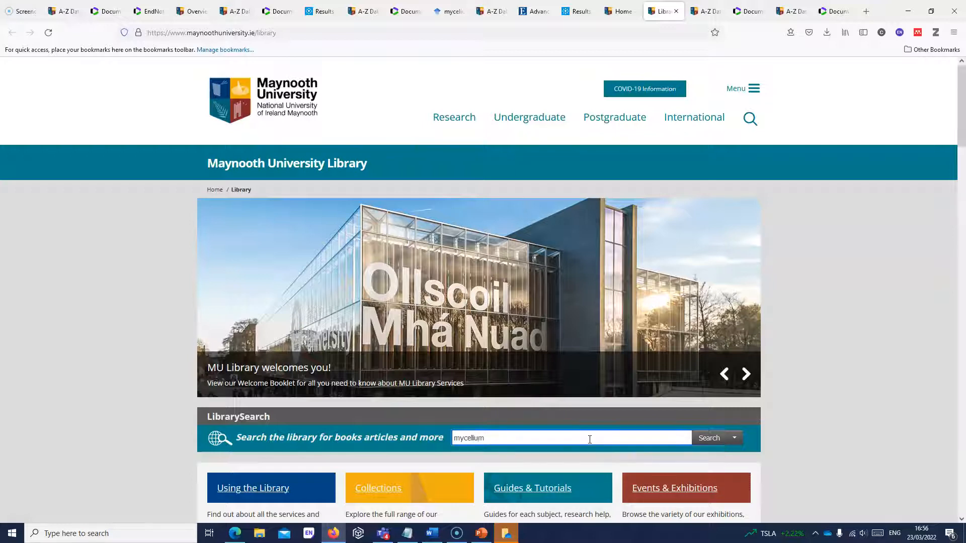
text(ium)
click(709, 438)
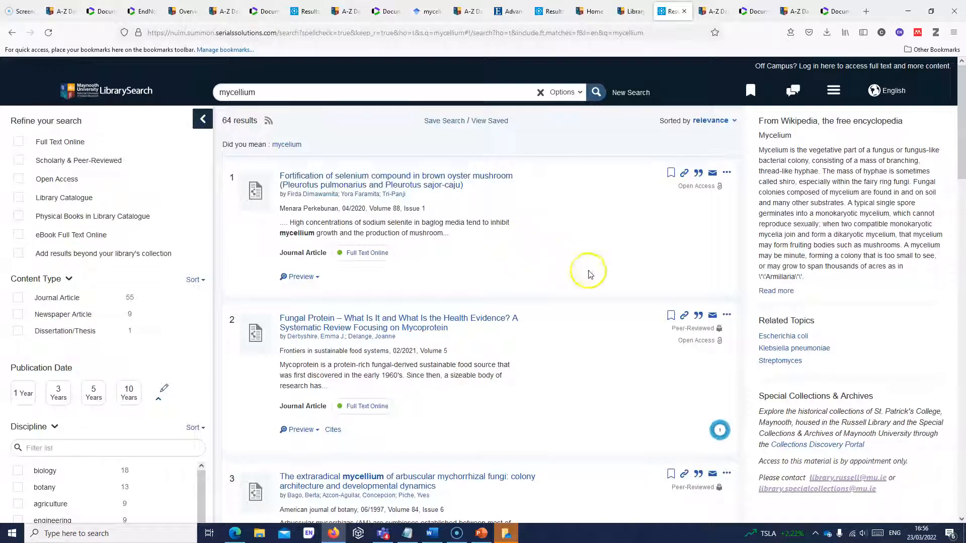
- Save the first three mycelium search results to Saved Items
click(726, 173)
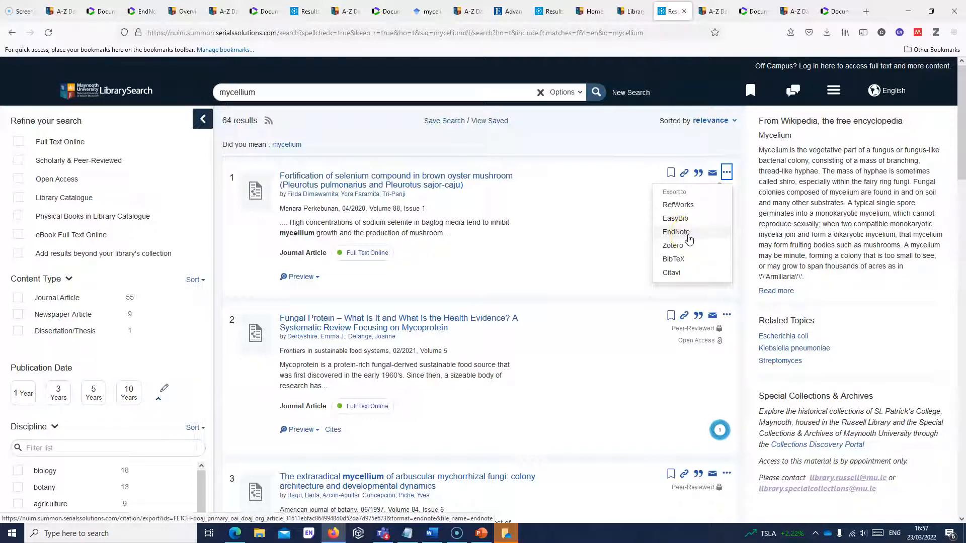
click(626, 243)
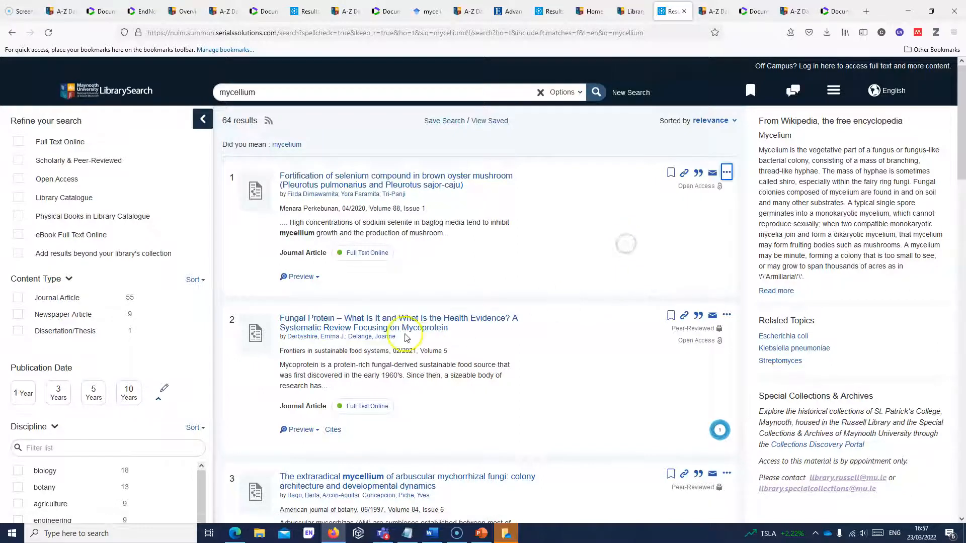
click(672, 174)
click(671, 316)
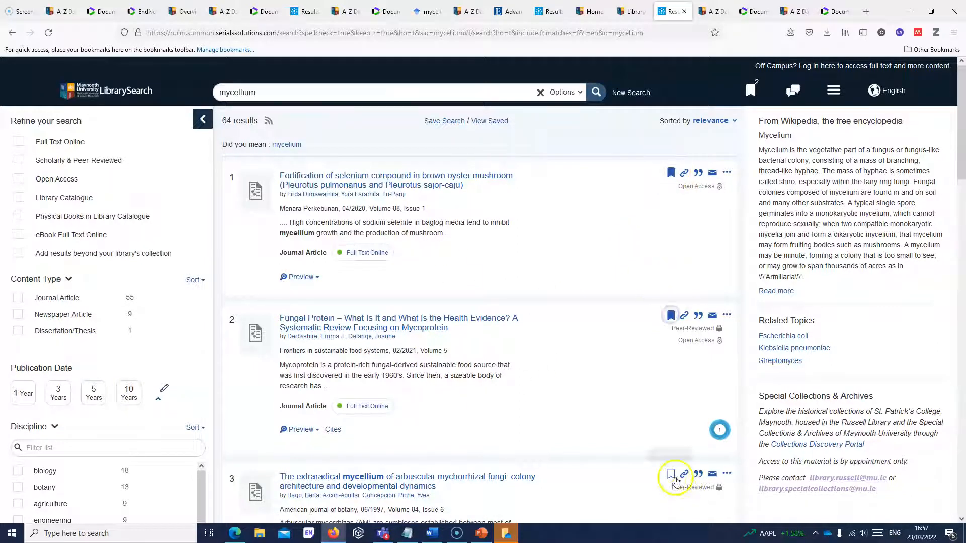
click(671, 475)
- Export the Saved Items to EndNote
click(755, 89)
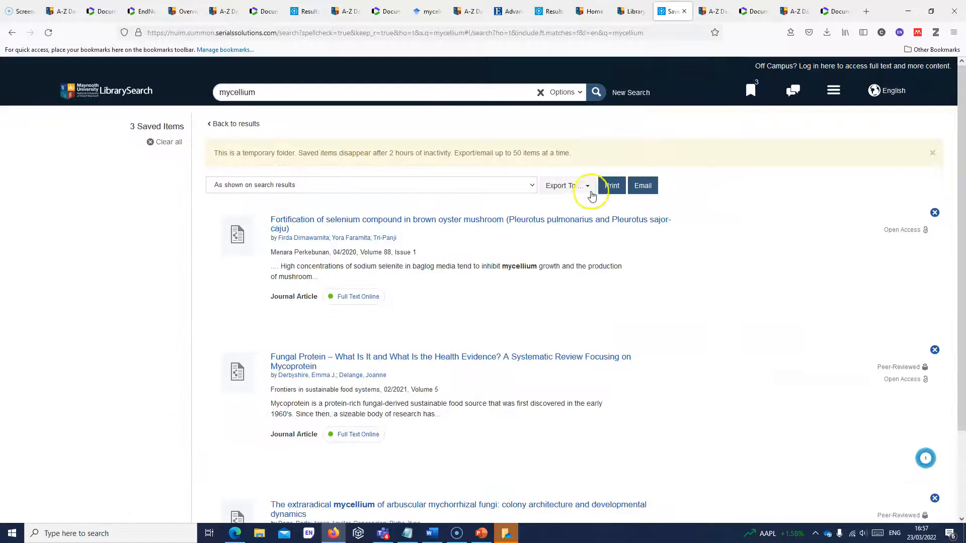
click(585, 188)
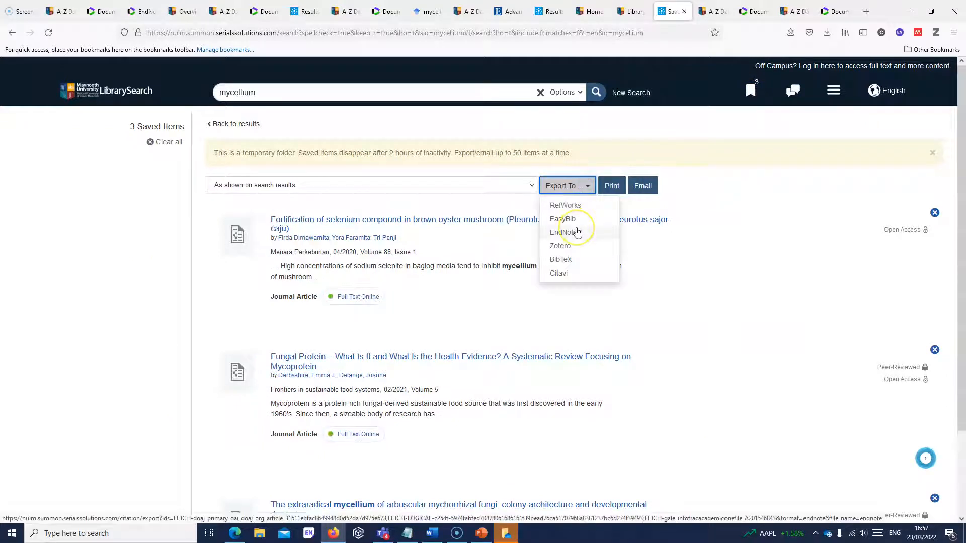
click(589, 231)
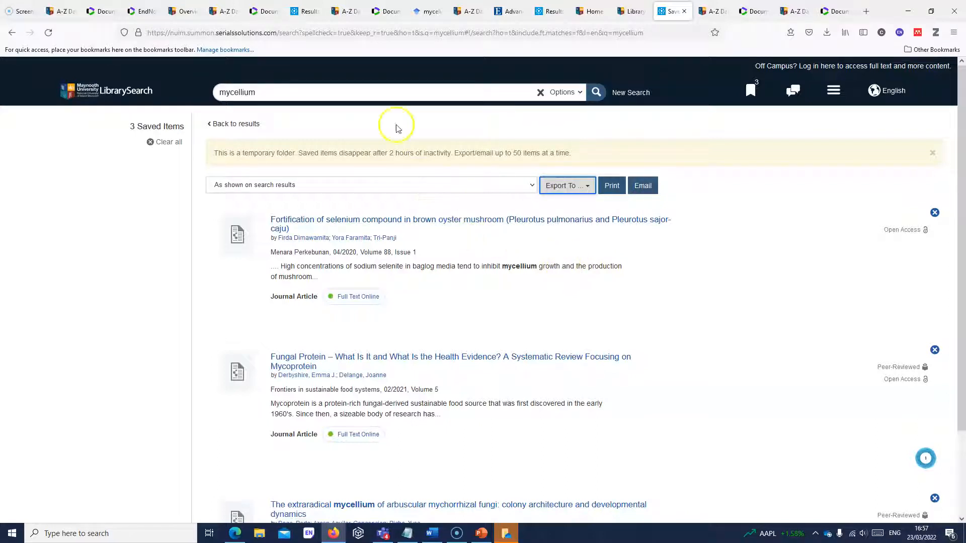
- Go to the A-Z Databases page and filter it to databases starting with A
click(304, 11)
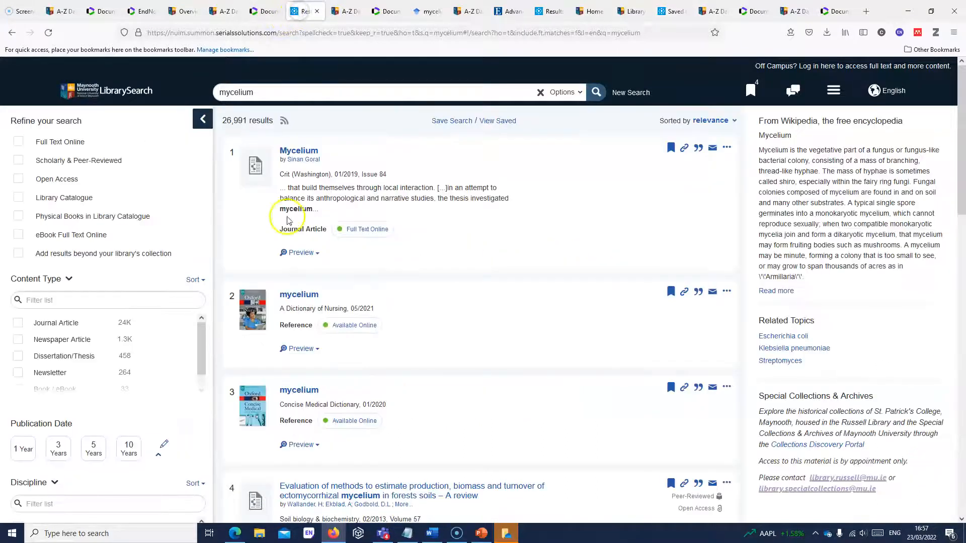
click(356, 11)
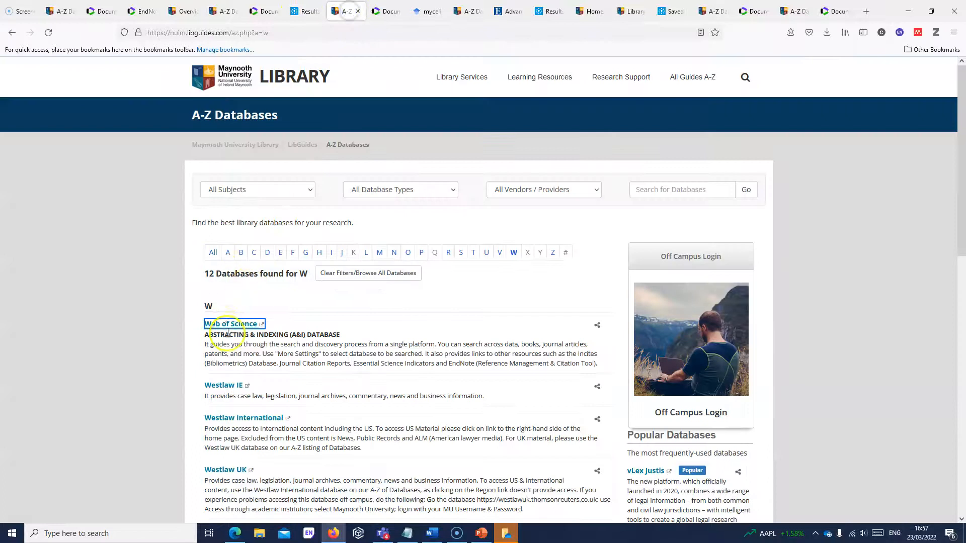
click(228, 252)
- Open Academic Search Complete and search it for 'mycelium'
click(256, 324)
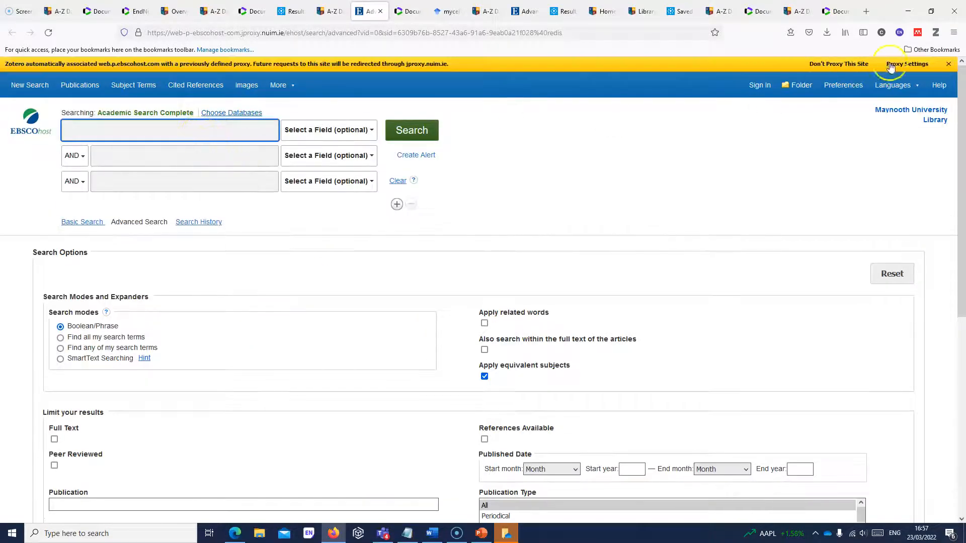
click(949, 64)
click(266, 112)
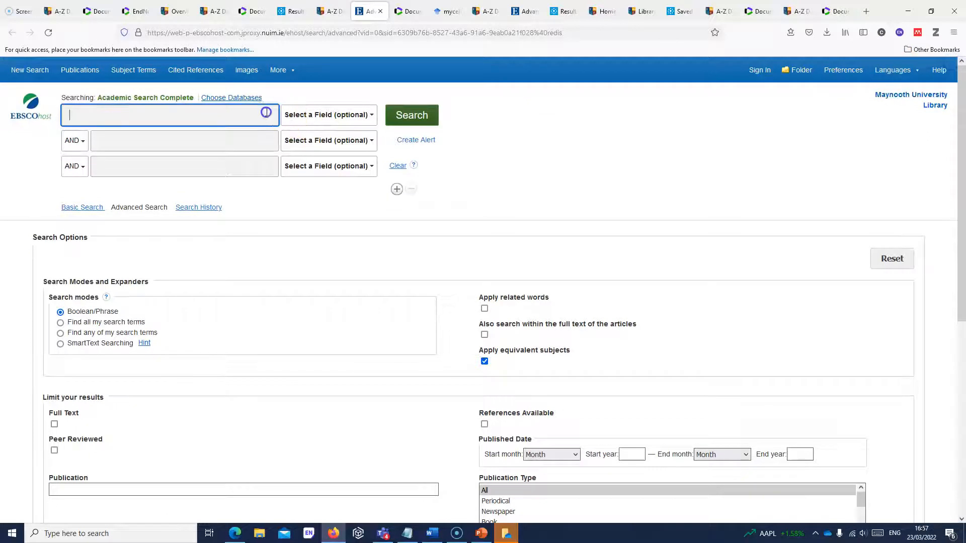
text(mycelium)
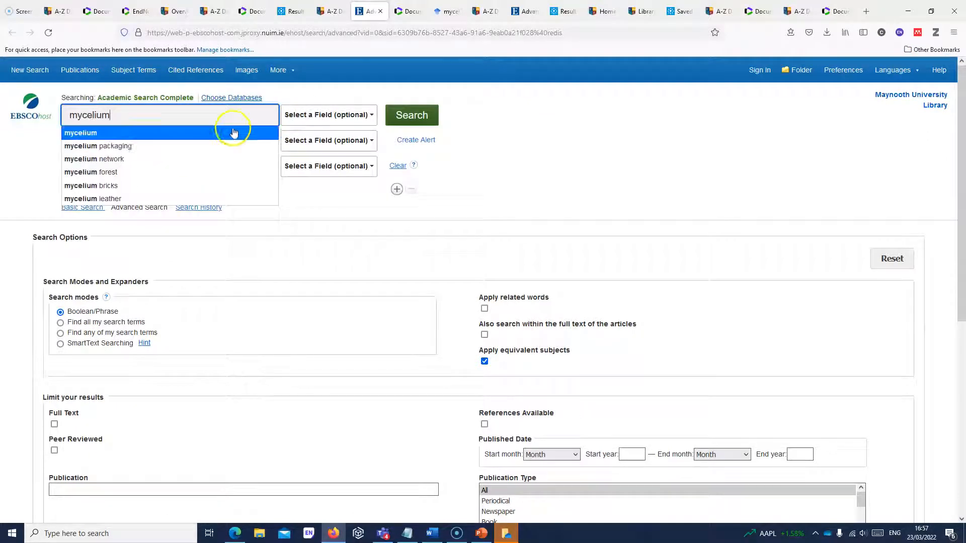
click(162, 132)
click(394, 123)
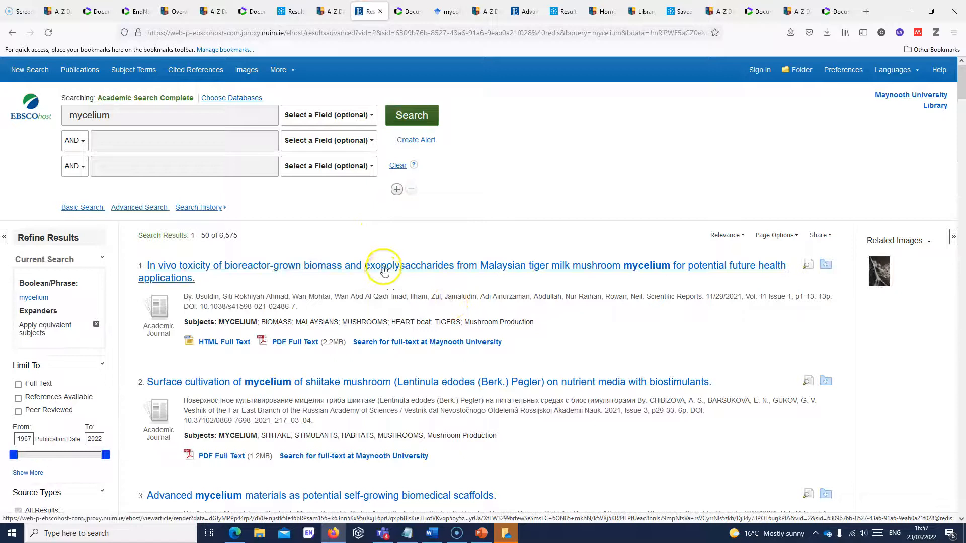
- Send the first mycelium article to EndNote Web via Direct Export
click(369, 271)
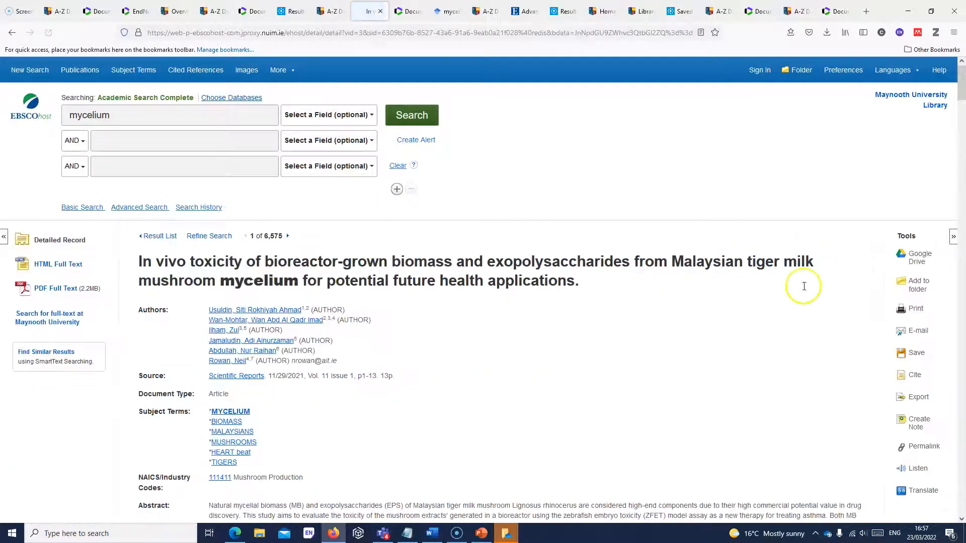
scroll(953, 111, down, 4)
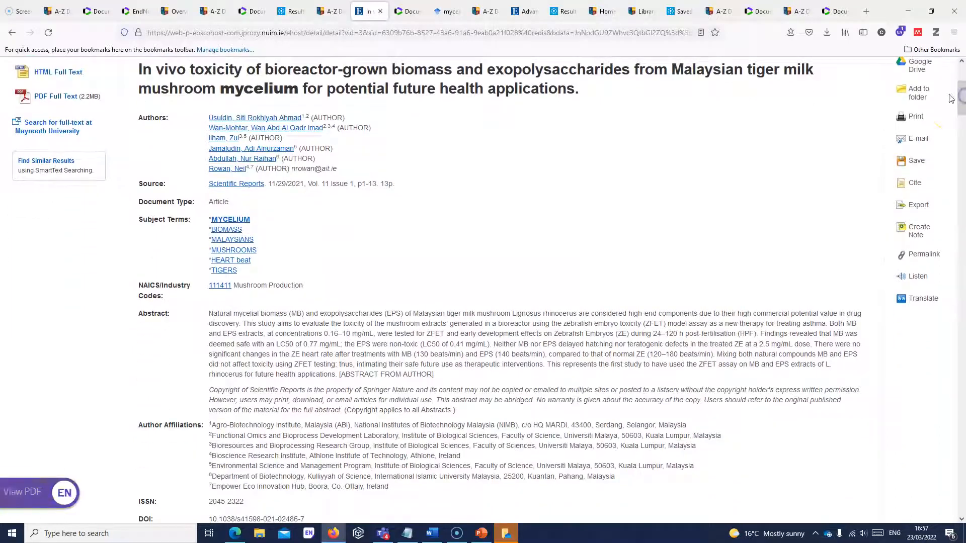
click(904, 210)
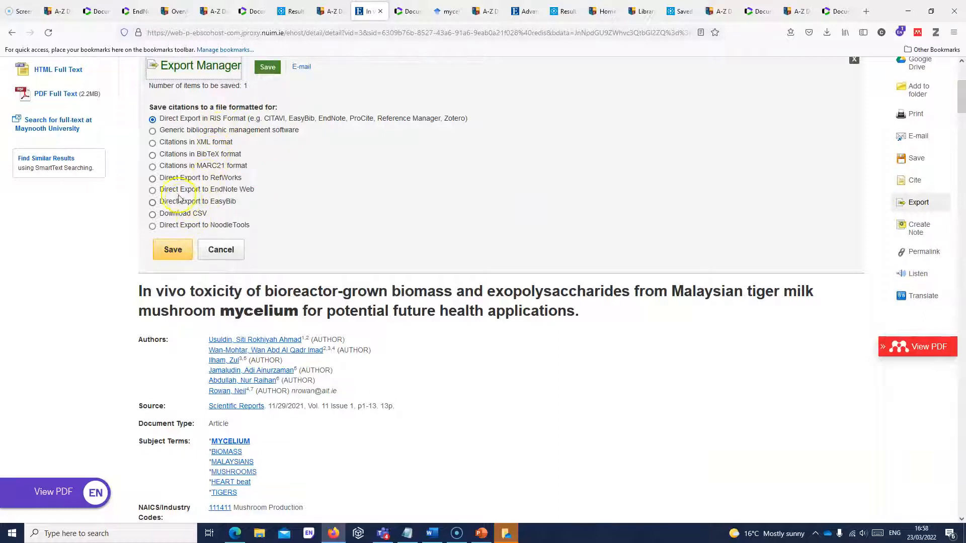
click(154, 190)
click(174, 254)
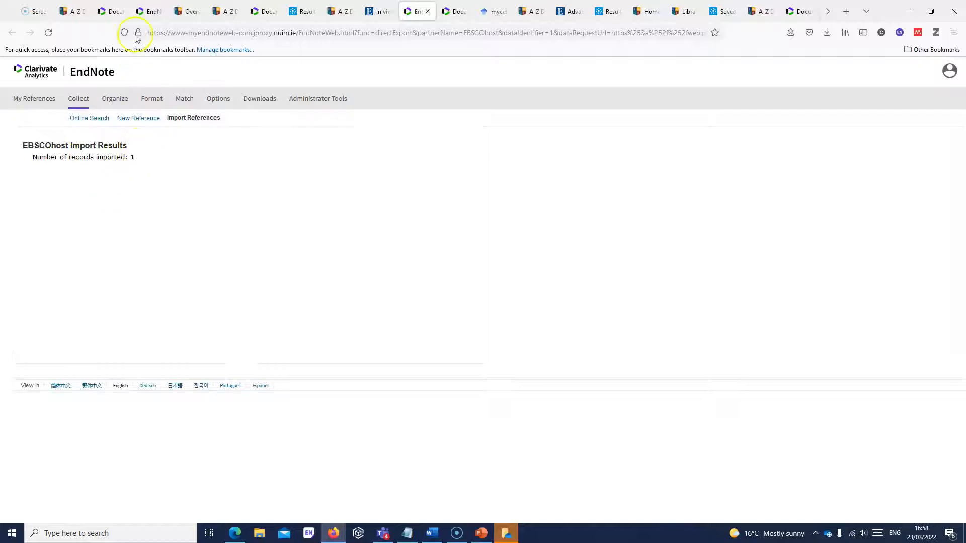
- Show EndNote Online's Unfiled references sorted by Added to Library, newest to oldest
click(147, 14)
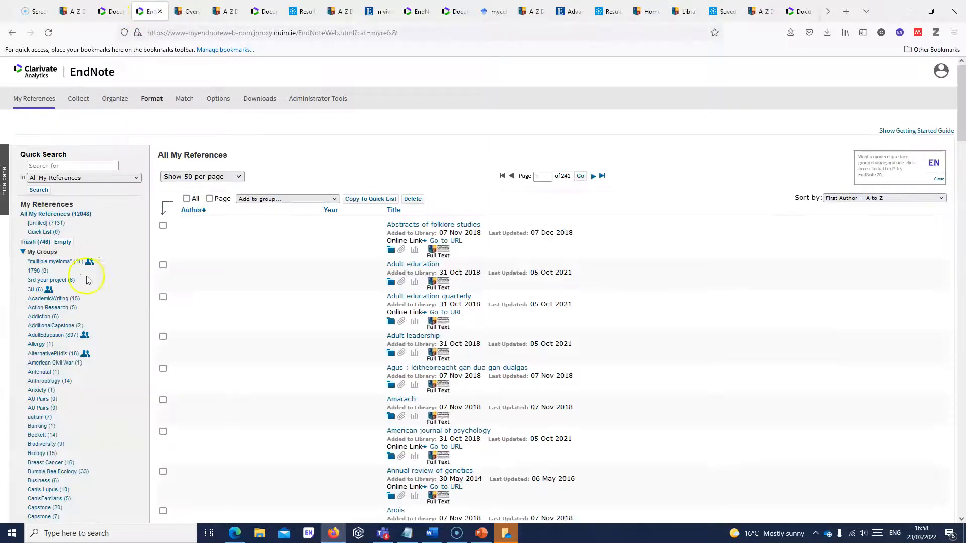
click(41, 224)
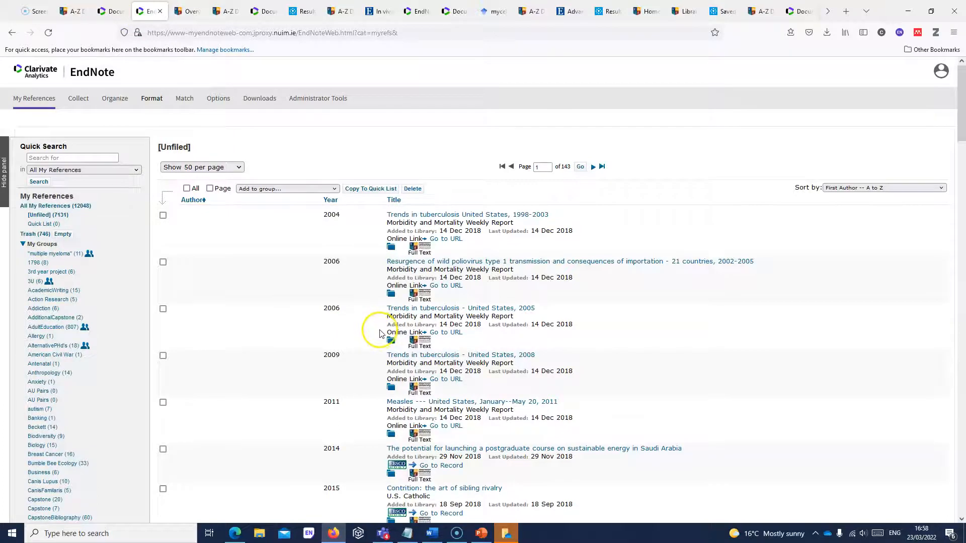
click(944, 189)
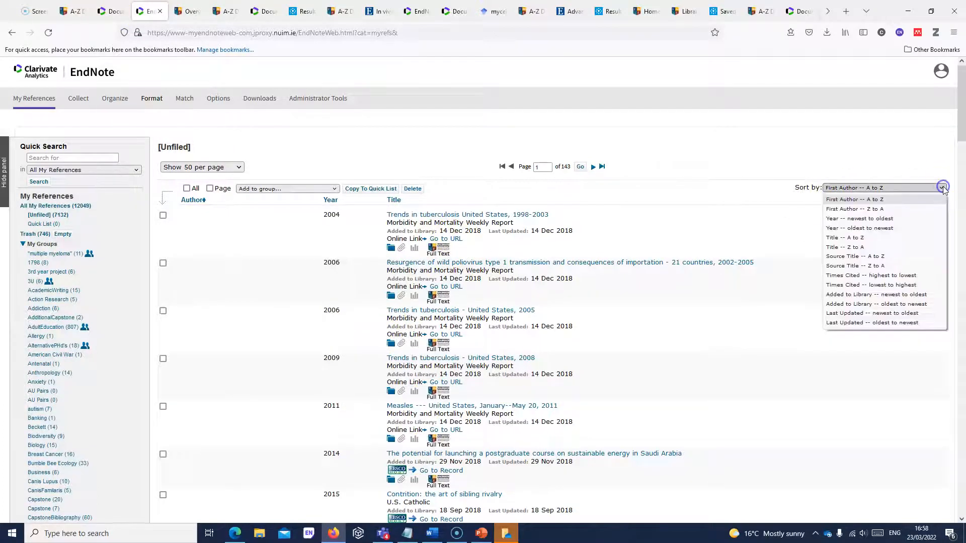
click(901, 297)
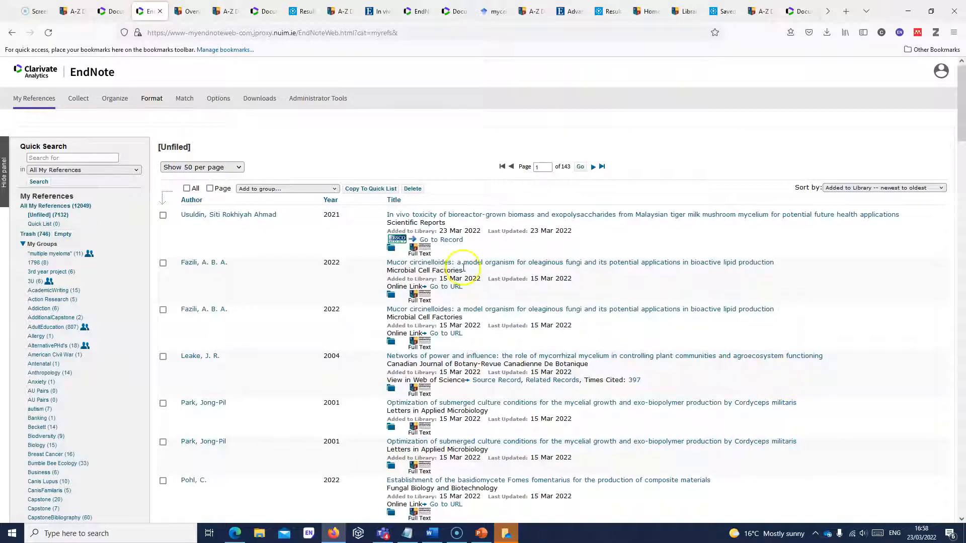
- Tick the newest mycelium reference, leaving the group list without a choice
click(163, 215)
click(318, 190)
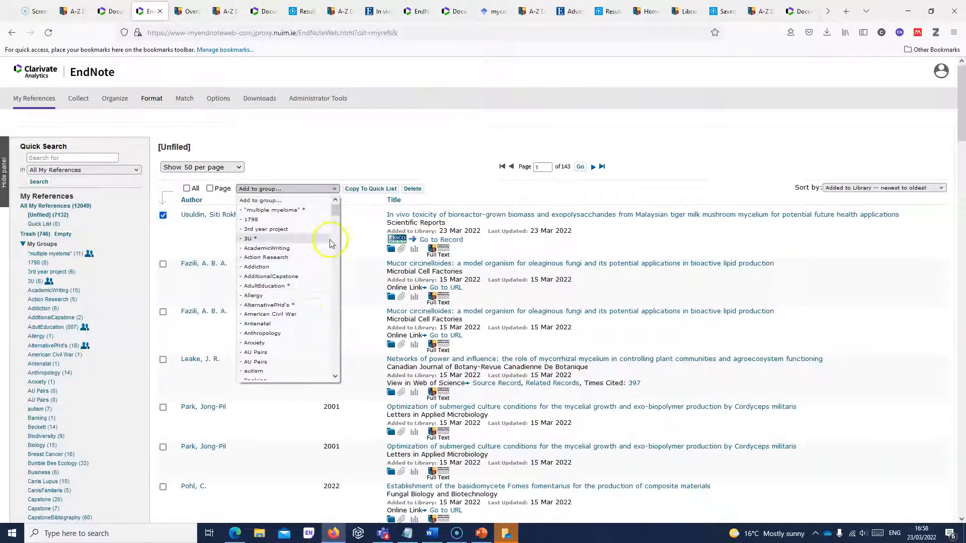
click(341, 156)
- Filter the A-Z Databases list to J and open JSTOR Arts and Sciences
click(338, 10)
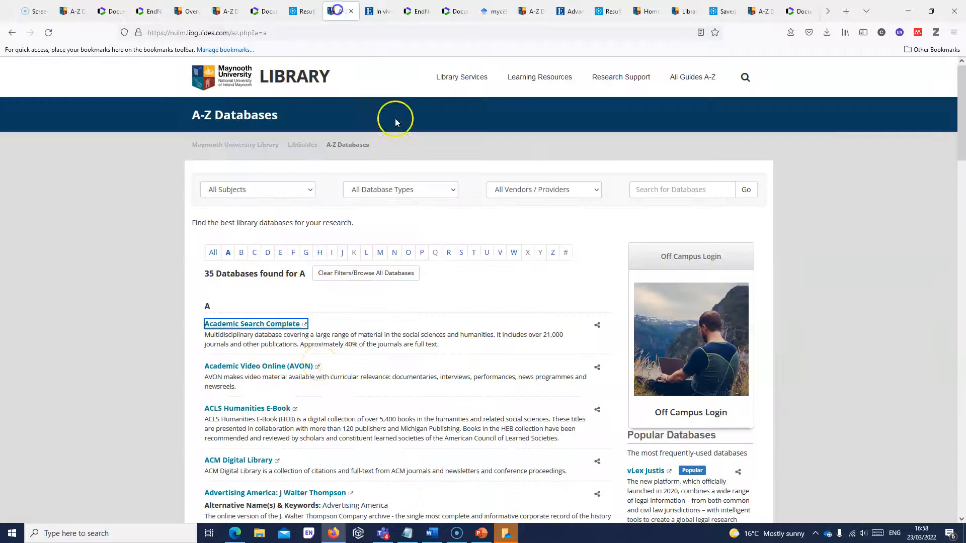
drag(962, 125, 962, 154)
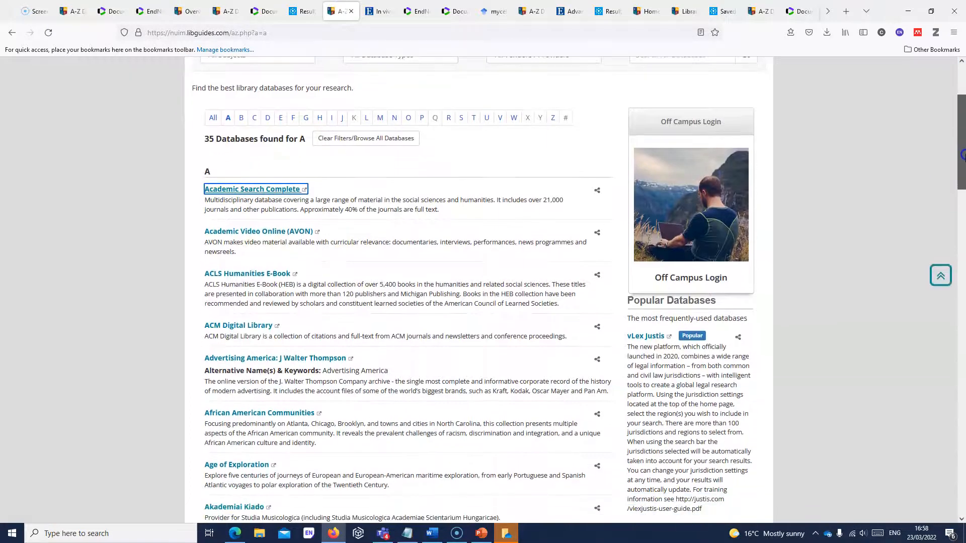
click(343, 119)
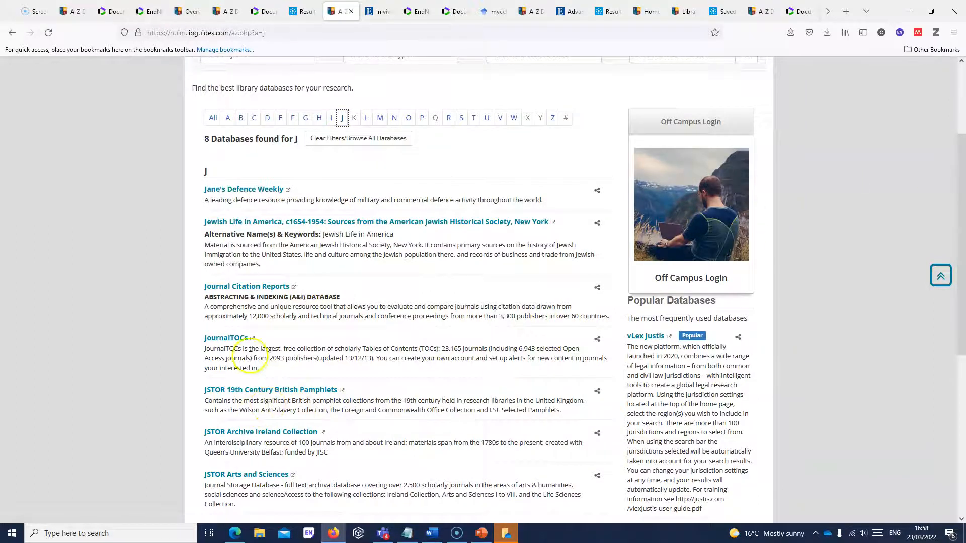
click(260, 475)
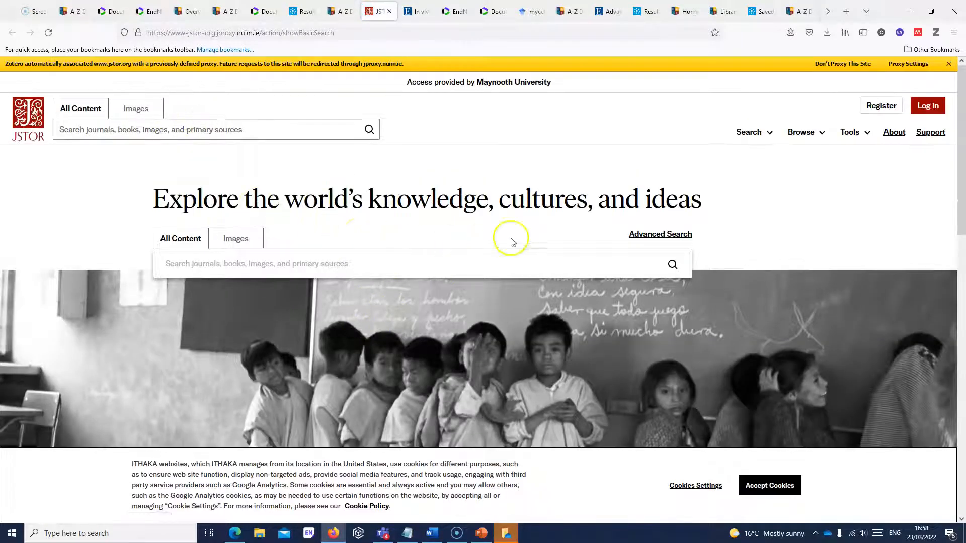
- Run a JSTOR advanced keyword search for 'mycelium' (19,540 results) and accept cookies
click(660, 234)
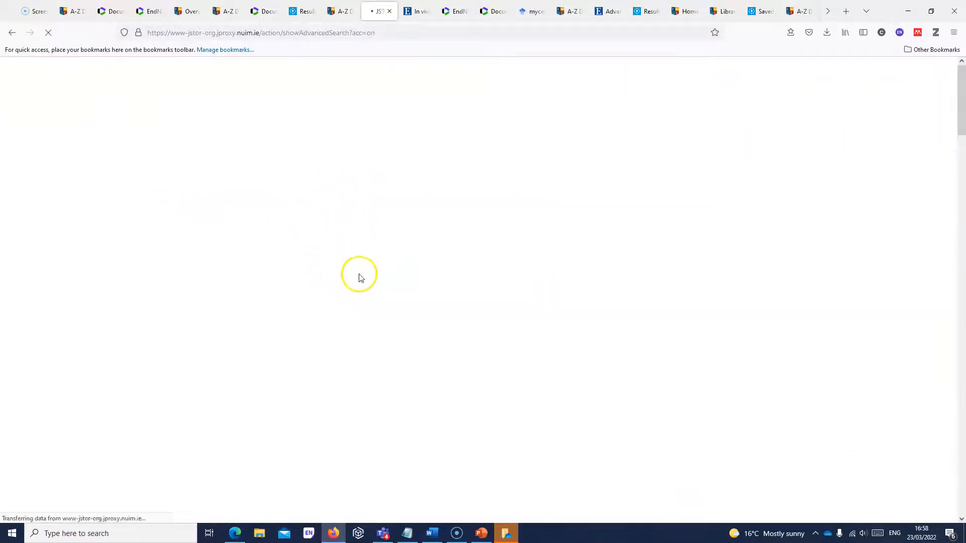
click(294, 245)
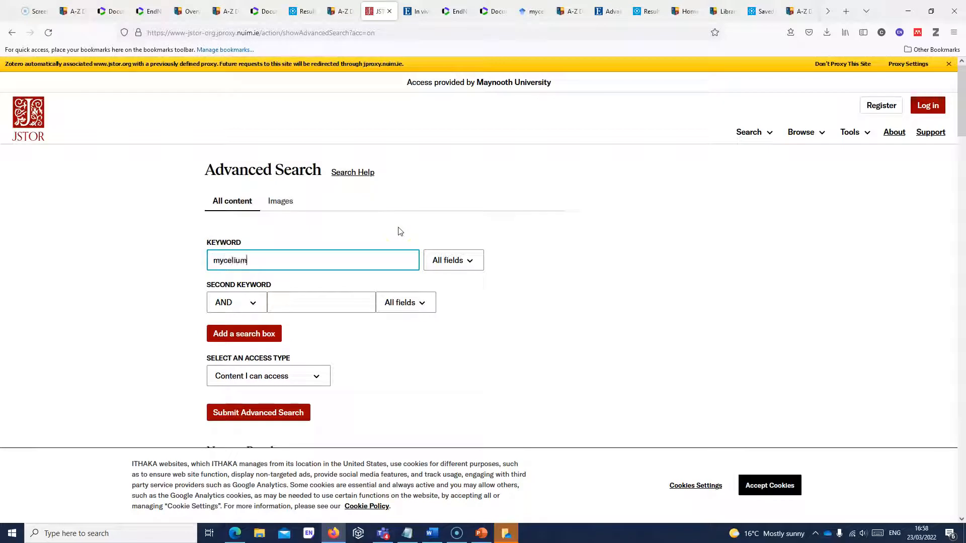
click(269, 411)
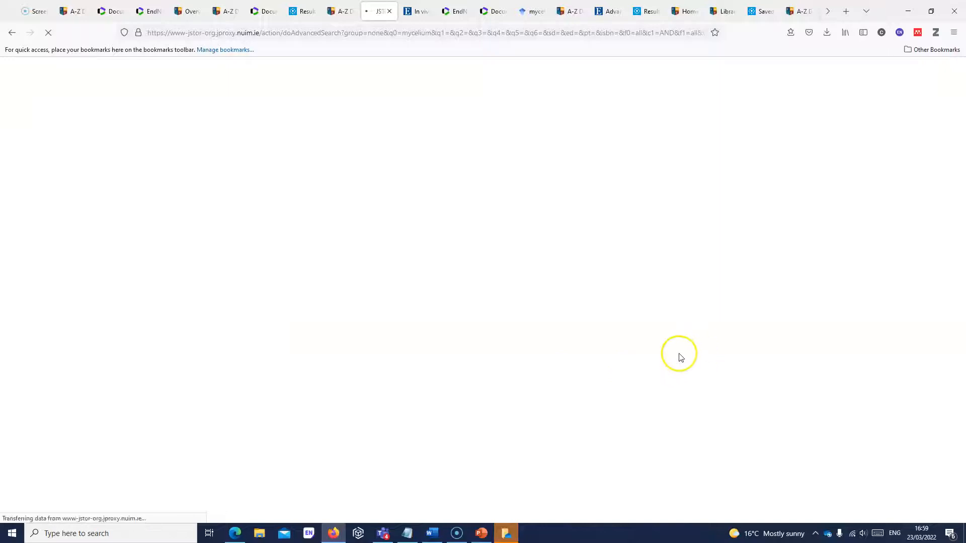
click(760, 487)
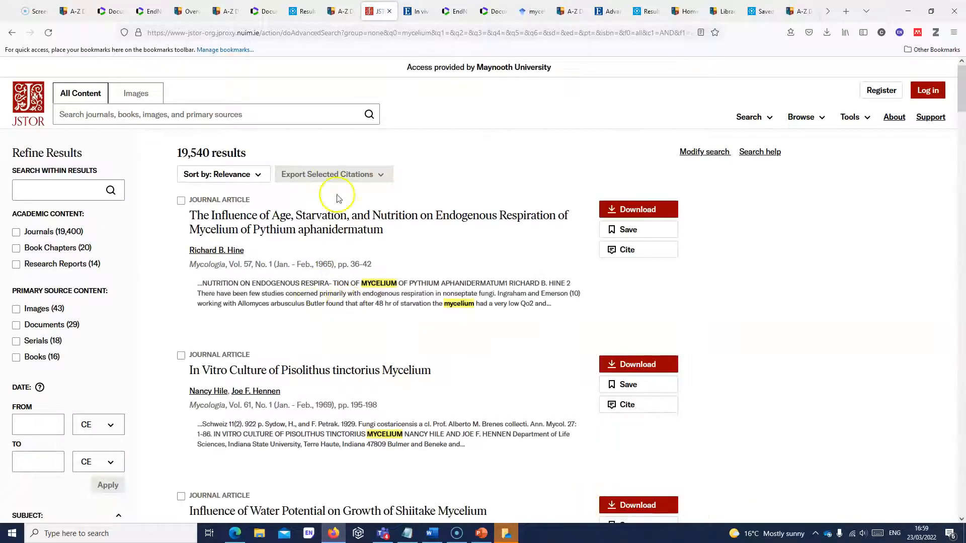
- Export the first two mycelium results' citations as a RIS file, citations(1).ris
click(181, 200)
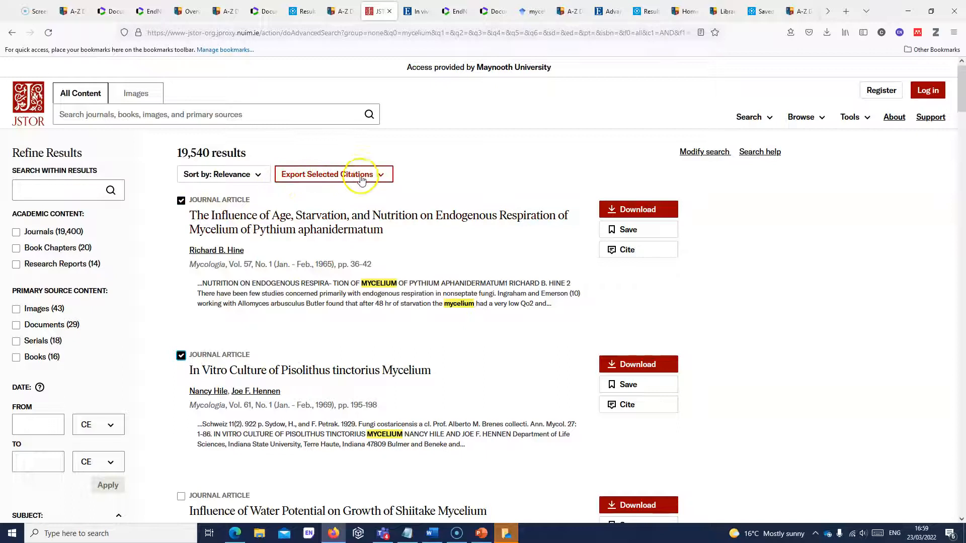
click(380, 175)
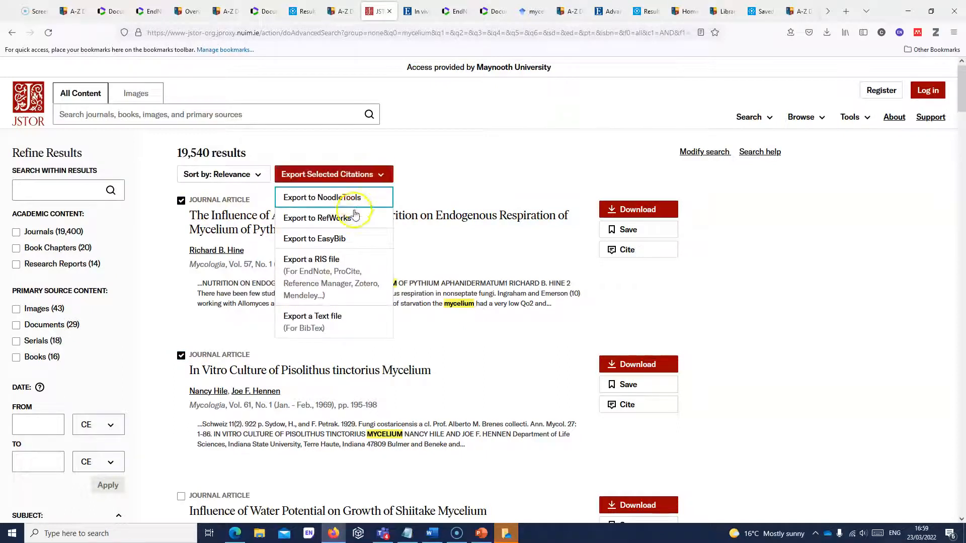
click(315, 275)
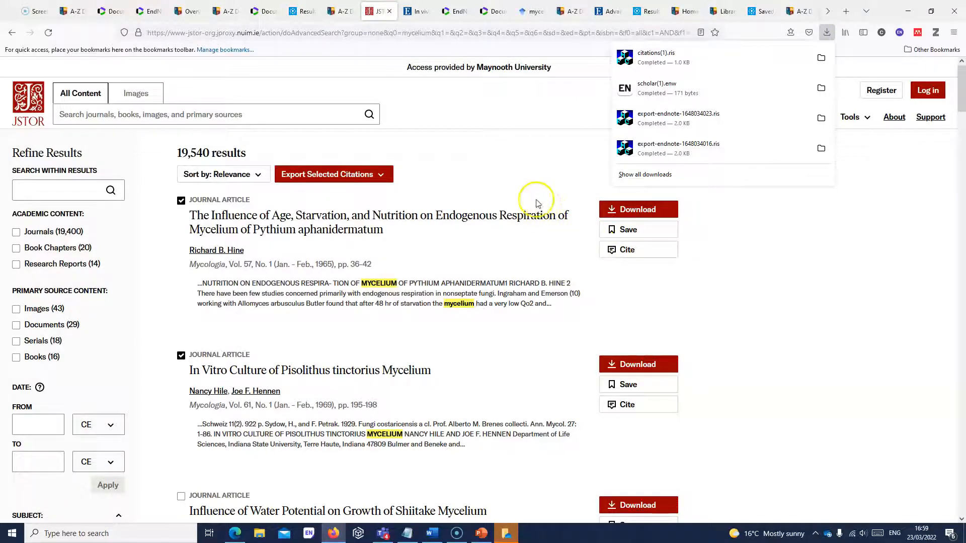
click(532, 13)
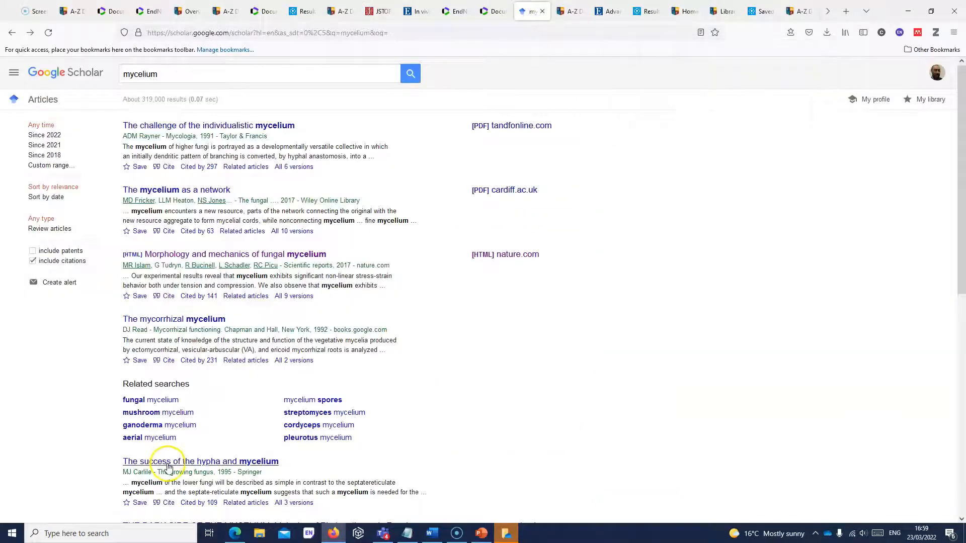
- Show Google Scholar's citation formats for 'The challenge of the individualistic mycelium', then return to EndNote Online
click(159, 167)
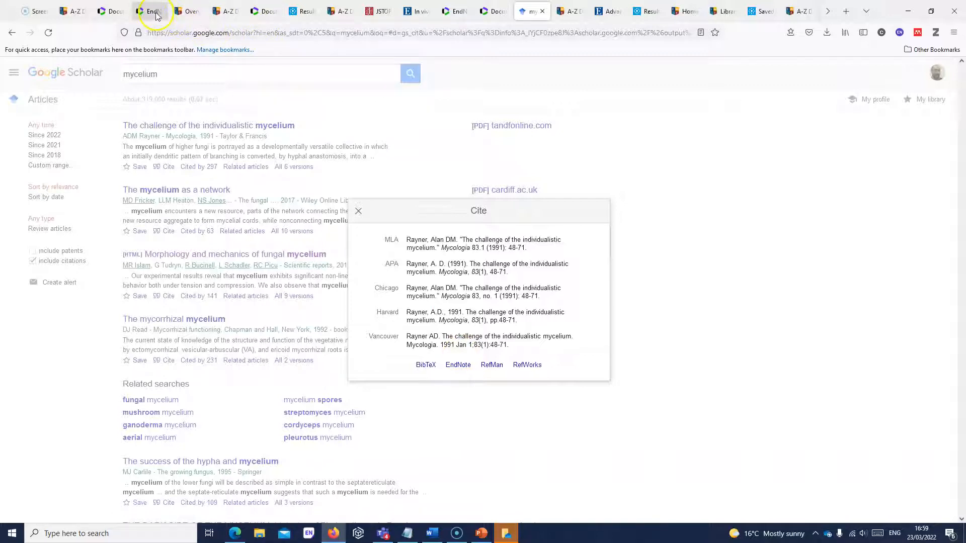
click(154, 12)
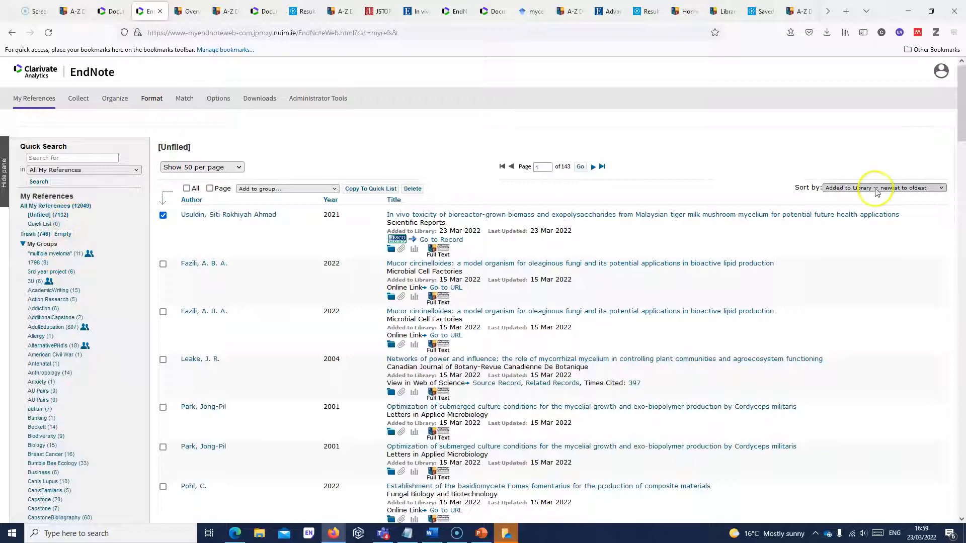
- Tick the second Unfiled reference alongside the first, leaving it ungrouped, then go to Guides & Tutorials
click(163, 264)
click(327, 189)
click(332, 189)
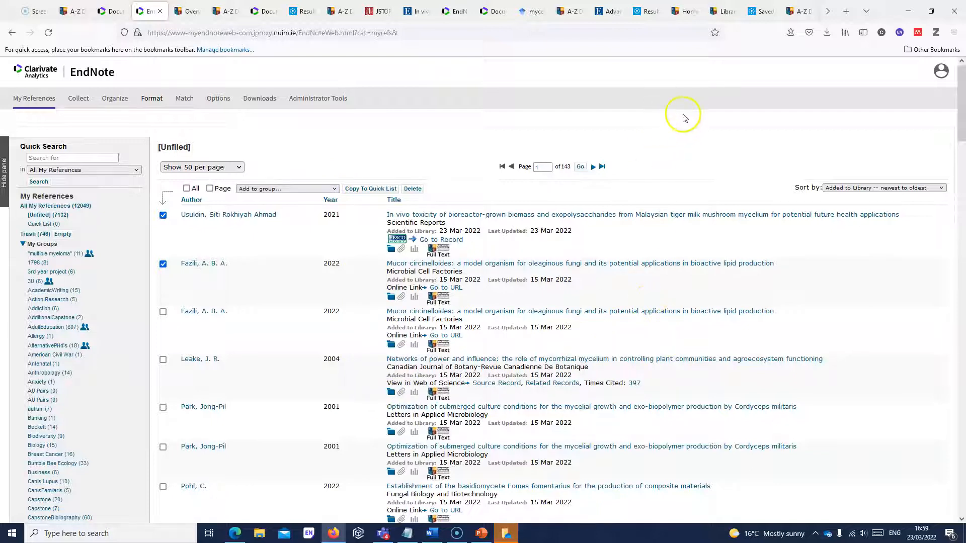
click(688, 11)
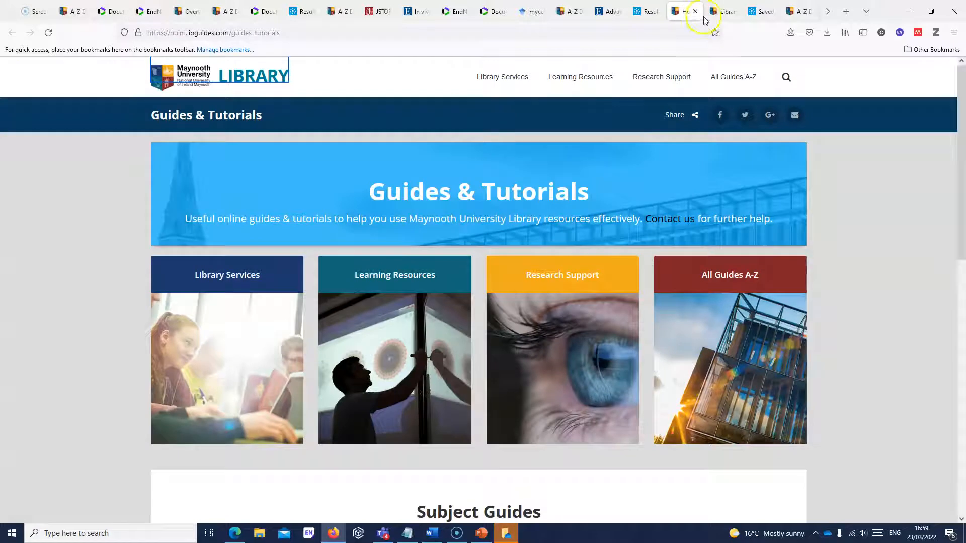
- Open the Maynooth University Library homepage in a new browser tab
click(205, 84)
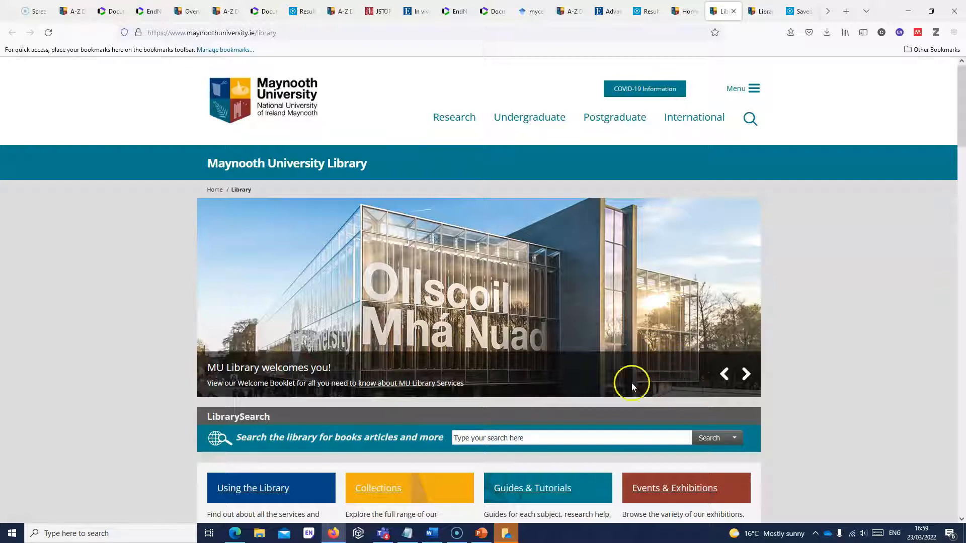
click(432, 534)
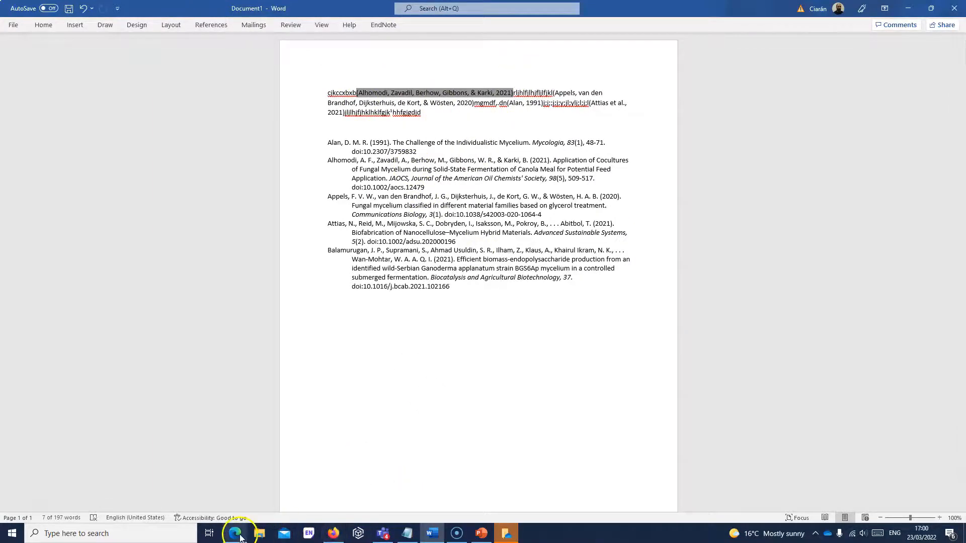
click(333, 533)
- Go from Guides & Tutorials to the Research Support guides listing
drag(962, 92, 961, 138)
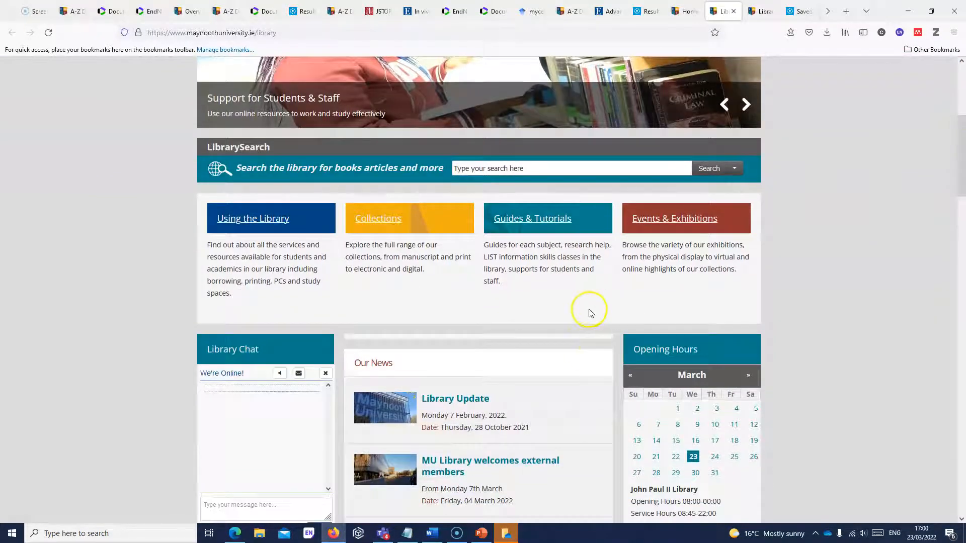
click(553, 229)
click(556, 355)
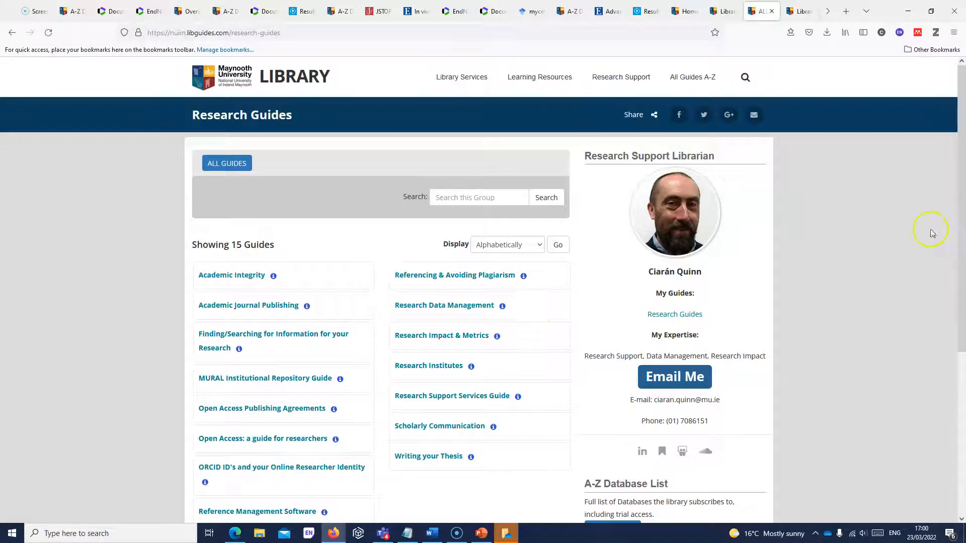
- Open the Reference Management Software guide and switch to its EndNote Online page
click(961, 376)
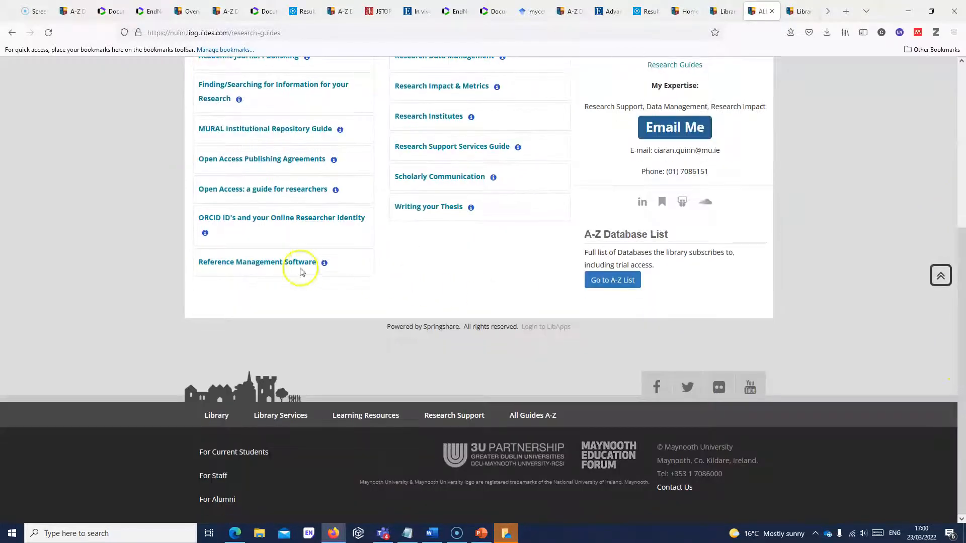
click(279, 262)
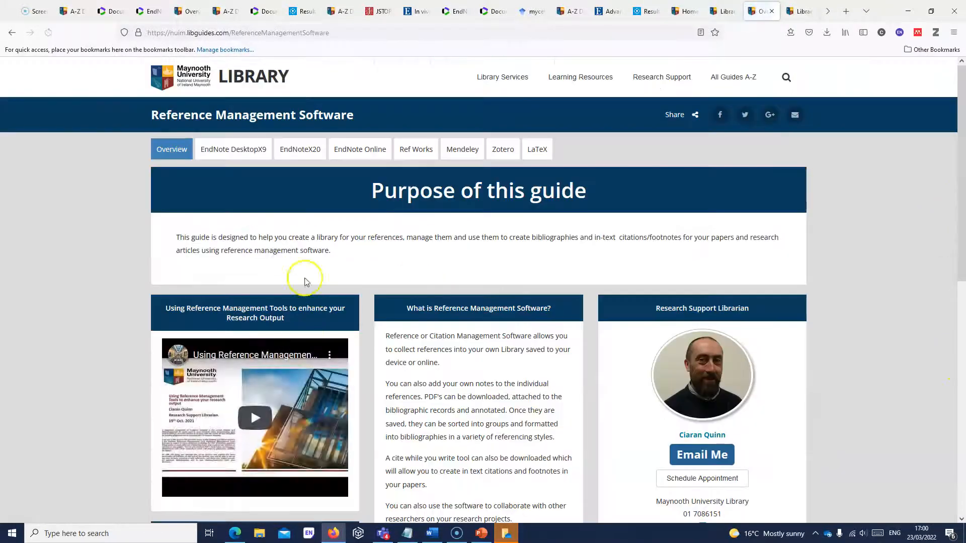
click(356, 154)
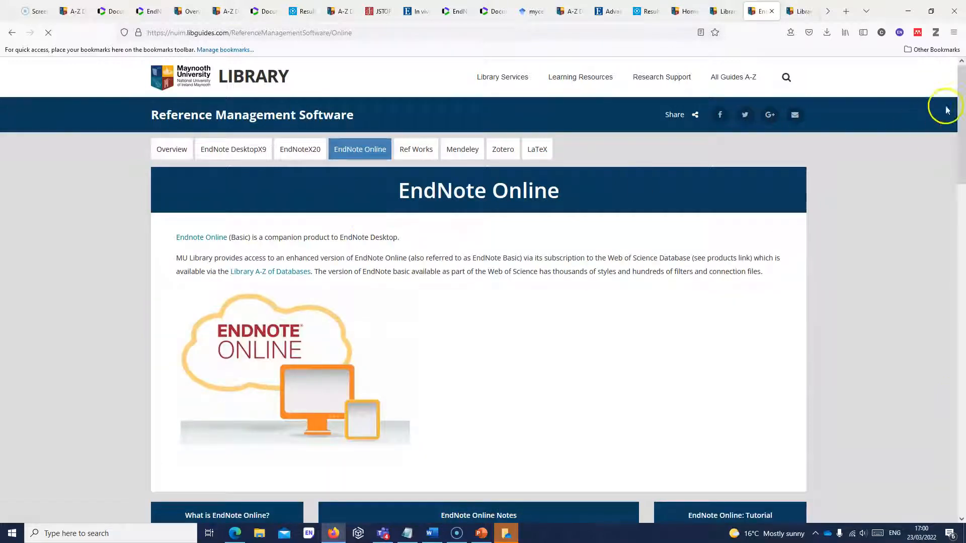
mouse_move(962, 98)
mouse_down()
mouse_move(962, 364)
mouse_move(959, 81)
mouse_up()
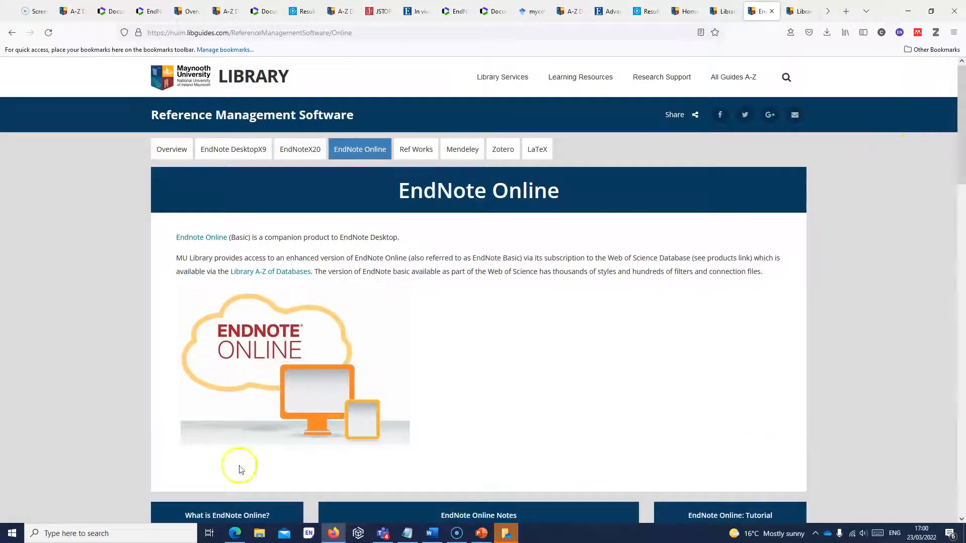